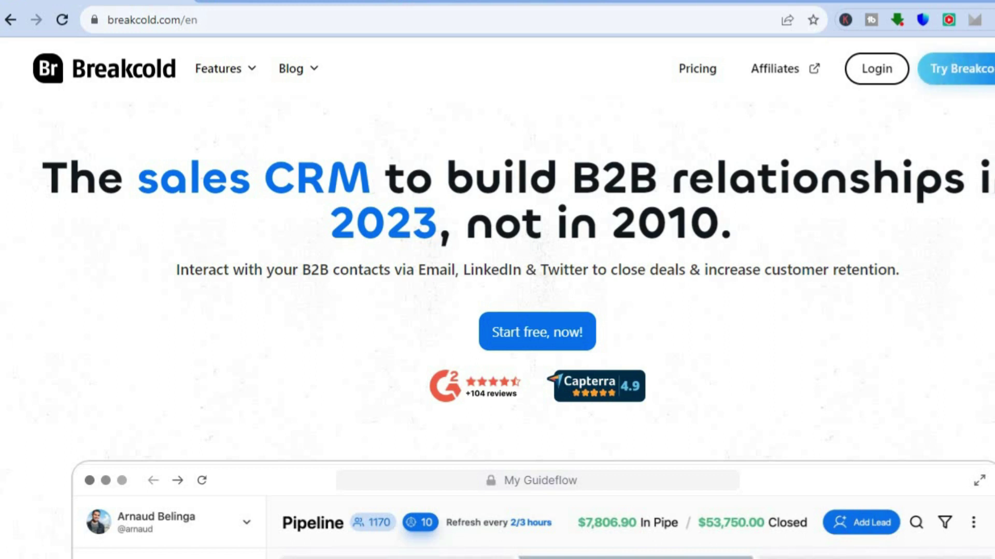
- Scroll down and back up through the breakcold.com homepage
scroll(498, 305, "down", 2)
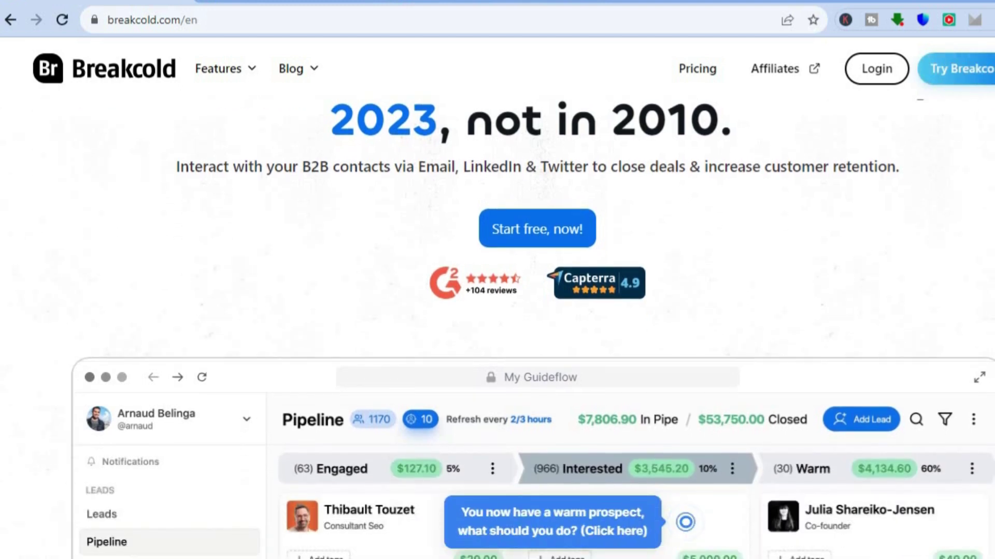
scroll(735, 340, "up", 2)
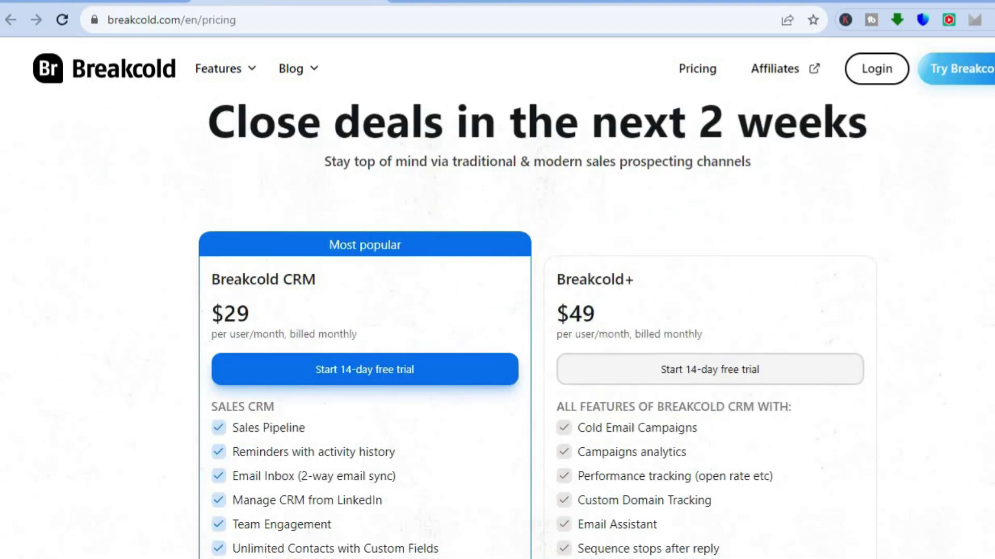
scroll(497, 311, "down", 2)
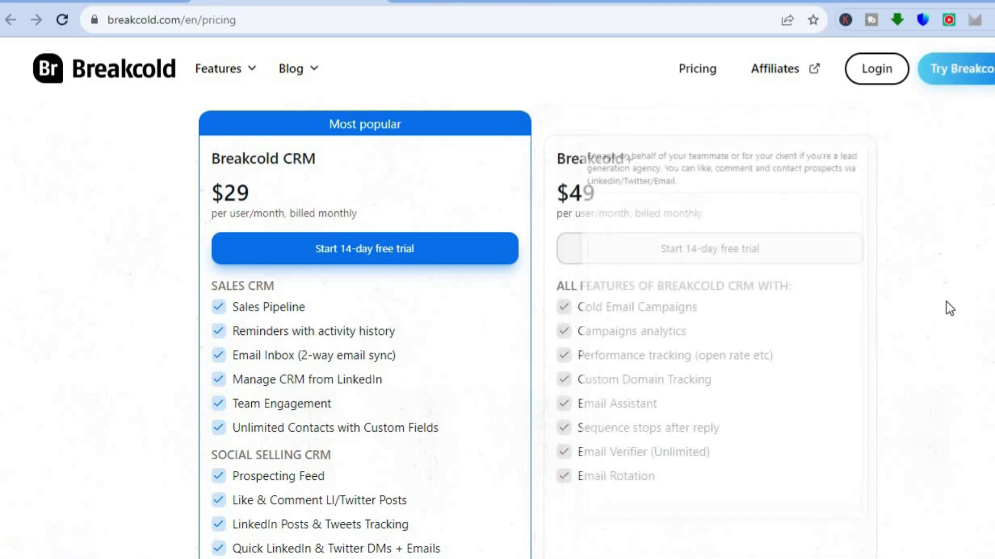
- Read the plan feature descriptions on the pricing page, then switch to the app.breakcold.com/feed tab
scroll(949, 308, "down", 3)
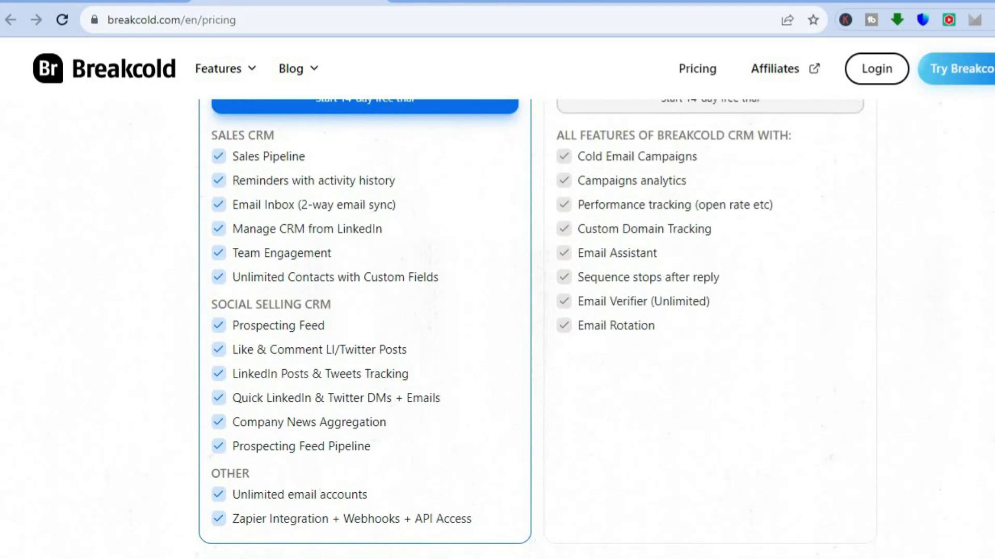
mouse_move(310, 169)
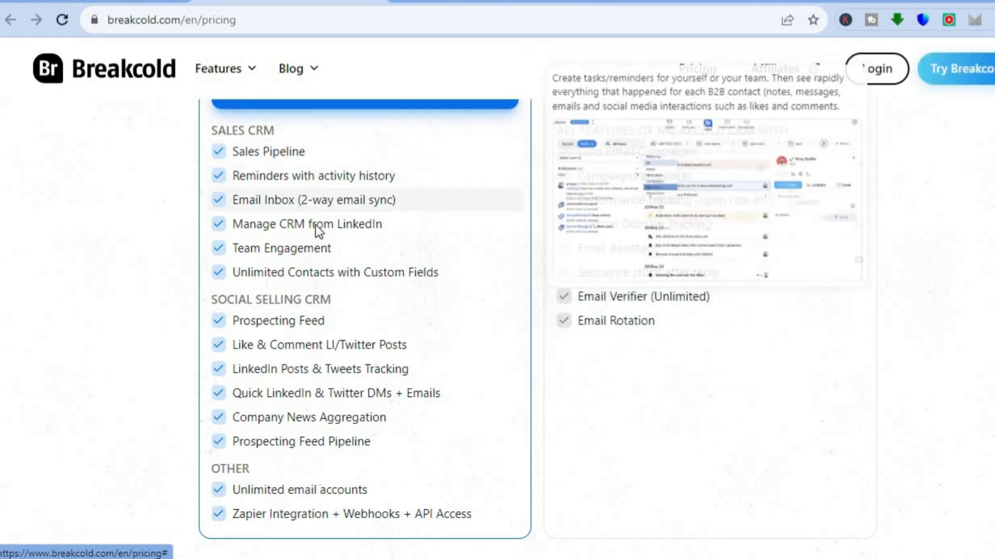
mouse_move(257, 325)
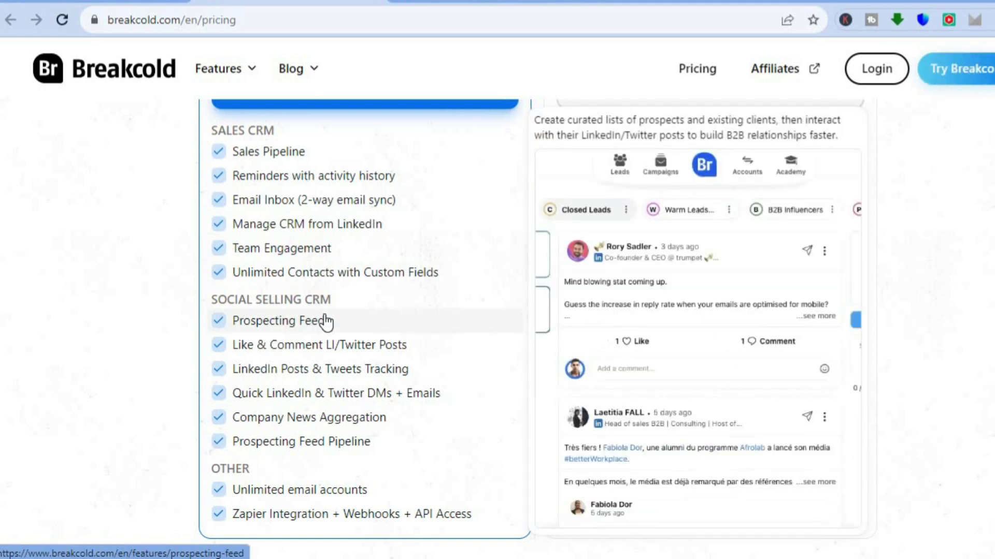
mouse_move(340, 419)
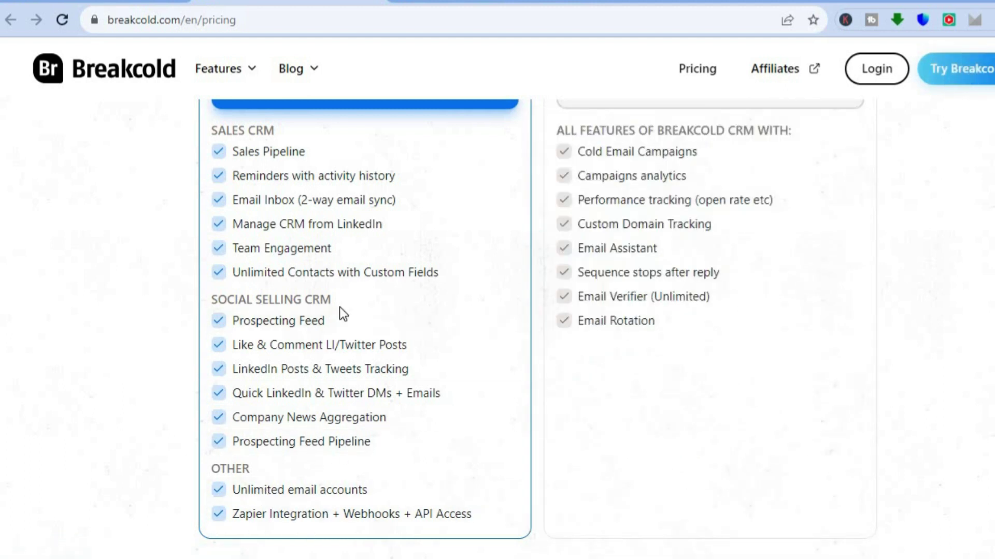
left_click(475, 3)
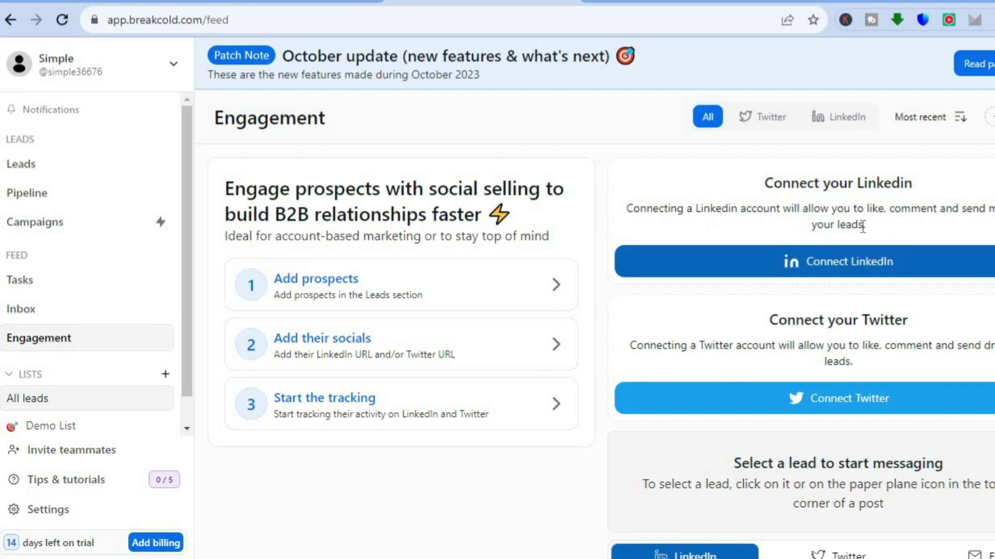
- Try Connect Twitter on the Engagement page, then go to All leads via 'Add prospects'
left_click(901, 410)
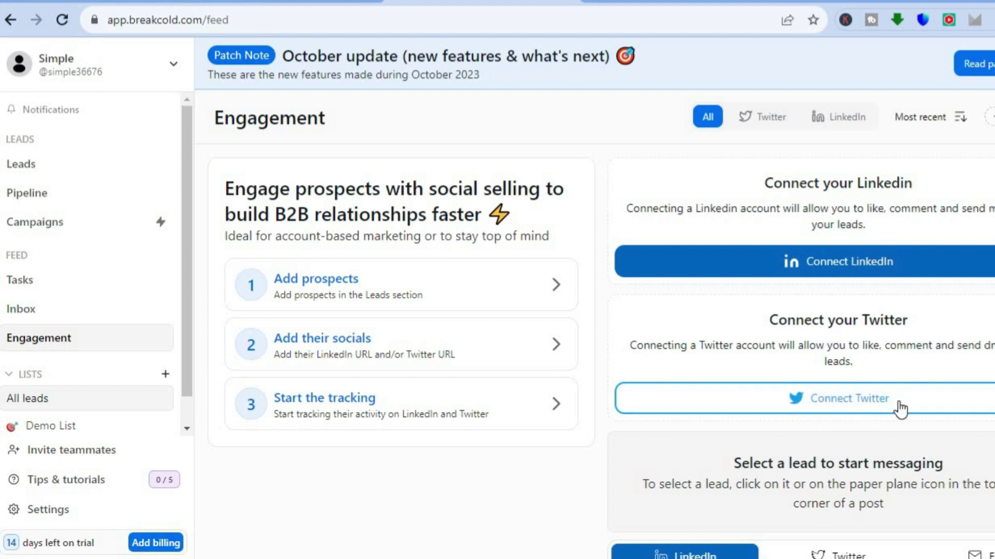
scroll(594, 321, "down", 2)
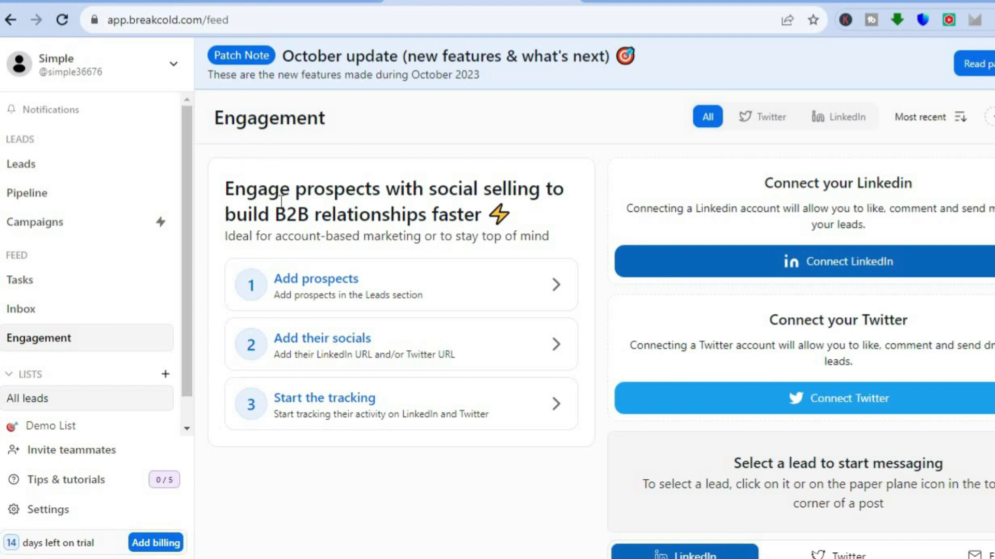
left_click(327, 284)
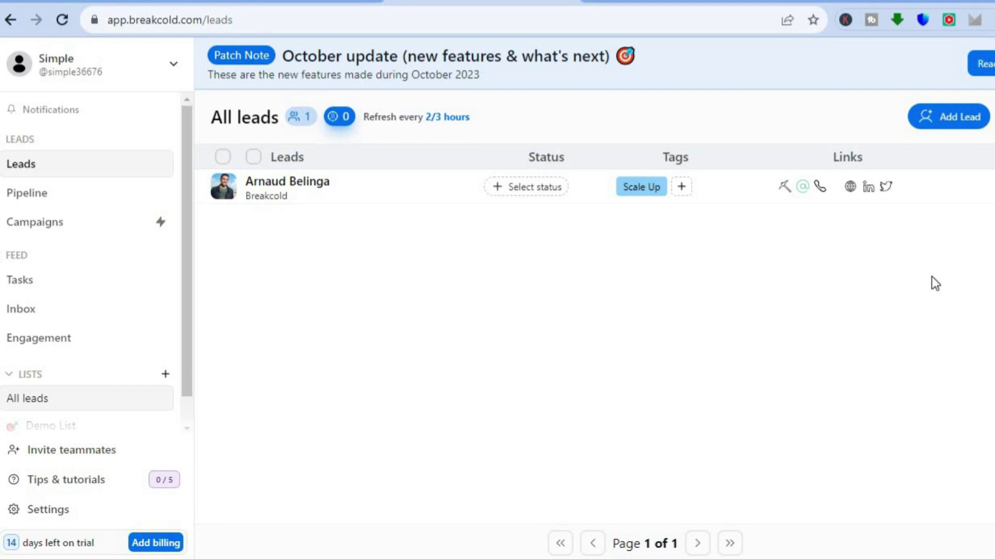
- Add a new lead and open the resulting 'No Name' lead's profile
left_click(942, 119)
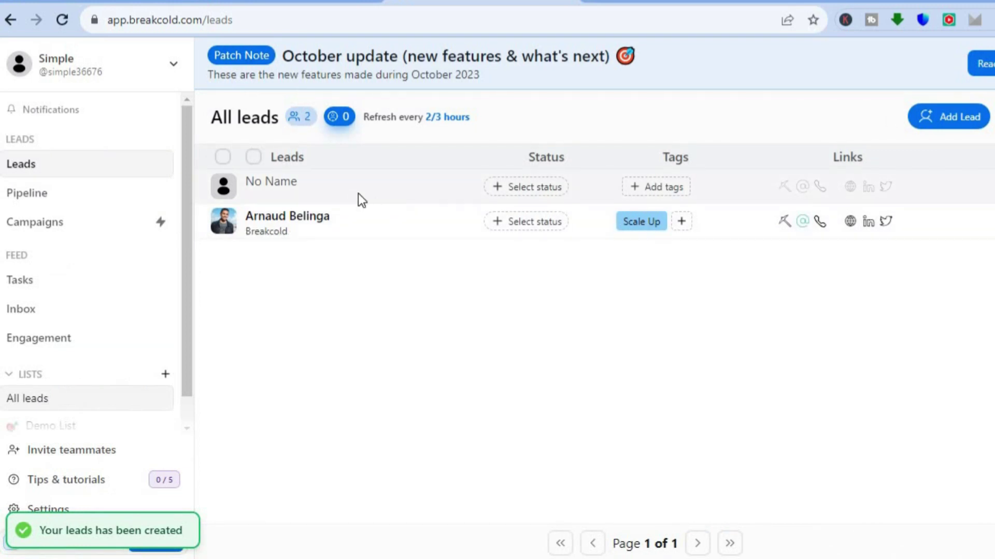
left_click(268, 181)
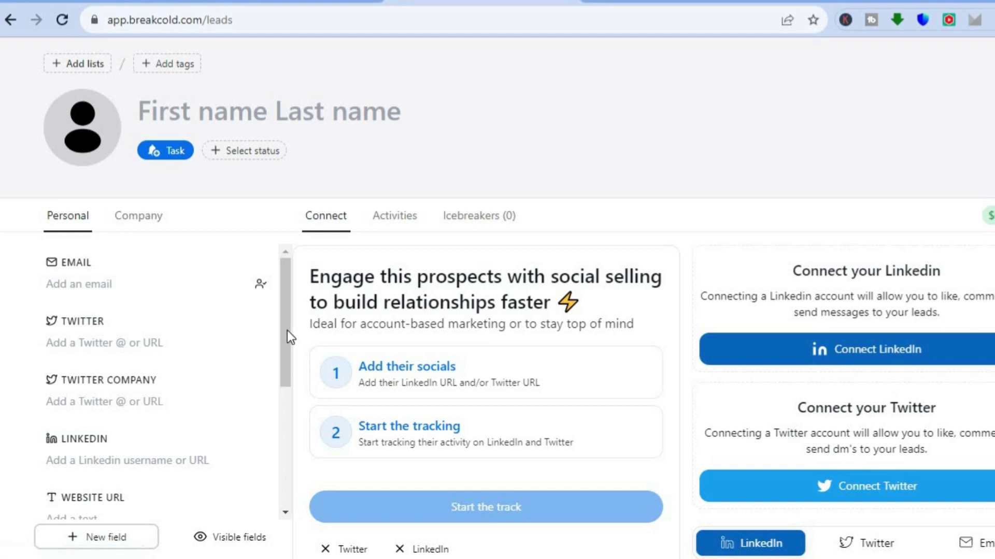
- Go through the lead's email, Twitter, website and company name fields in Personal details
scroll(285, 385, "down", 1)
left_click_drag(285, 386, 286, 361)
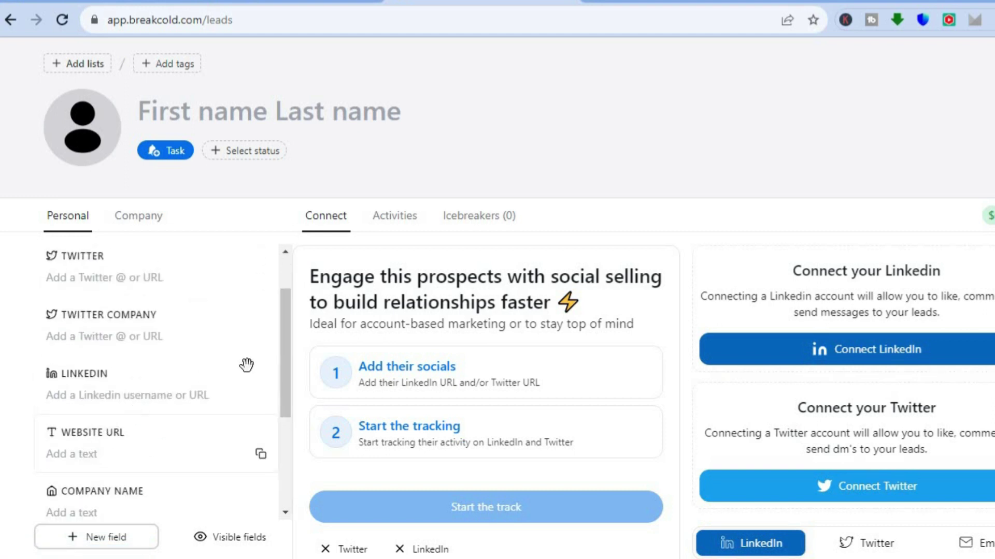
left_click_drag(283, 321, 280, 300)
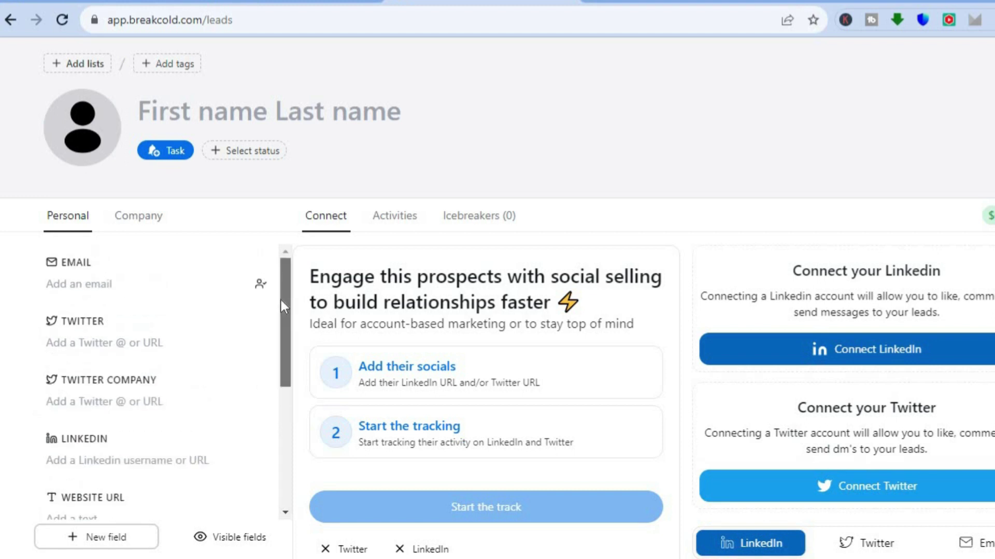
left_click(120, 273)
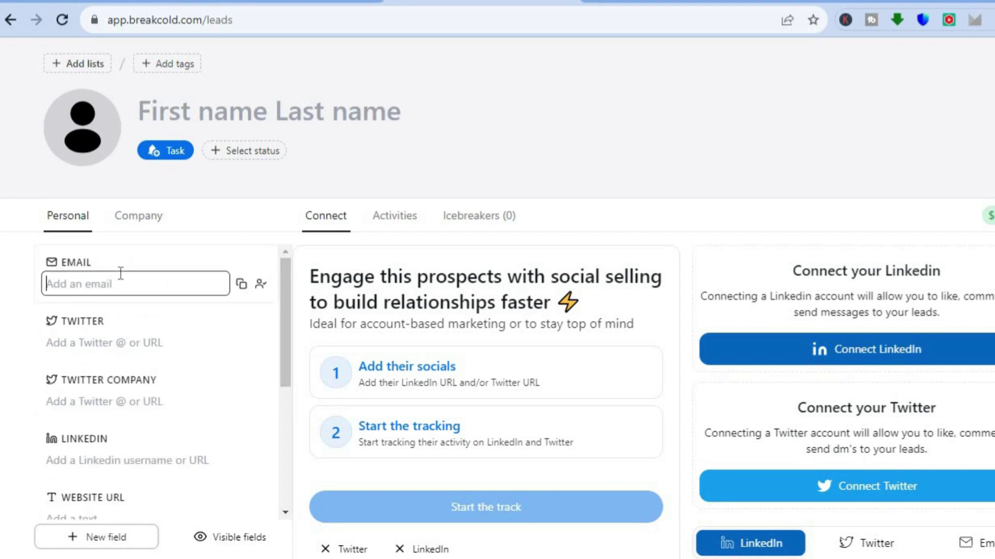
left_click(141, 342)
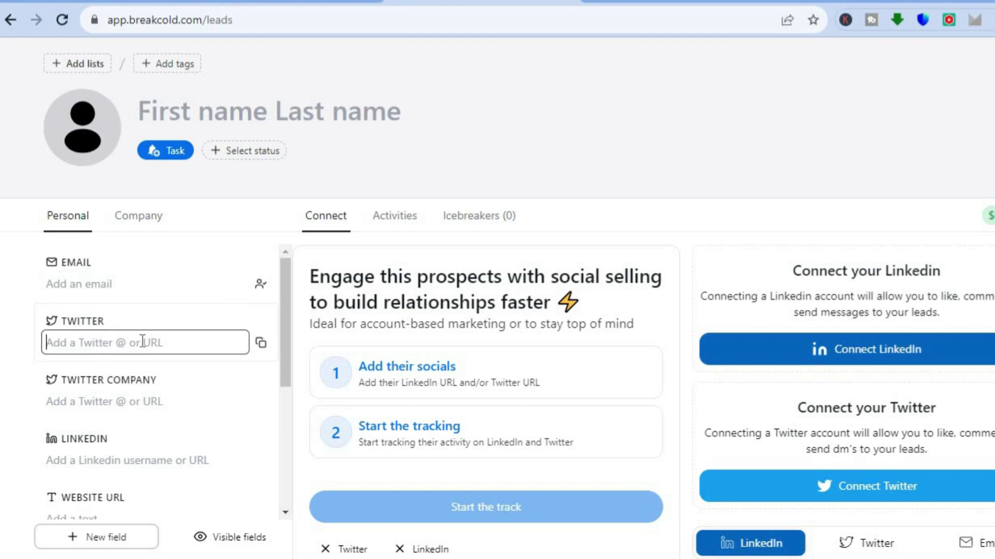
scroll(284, 363, "down", 3)
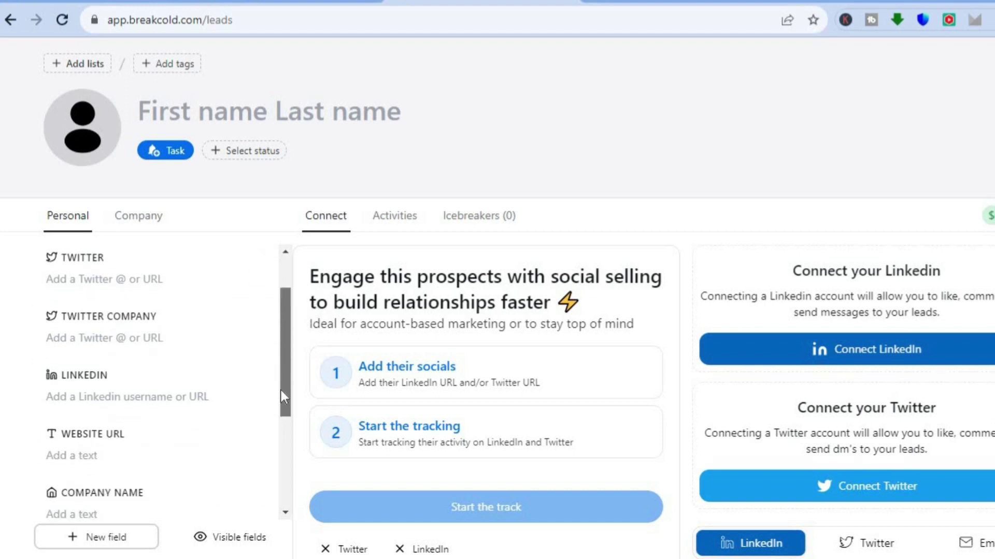
left_click(91, 389)
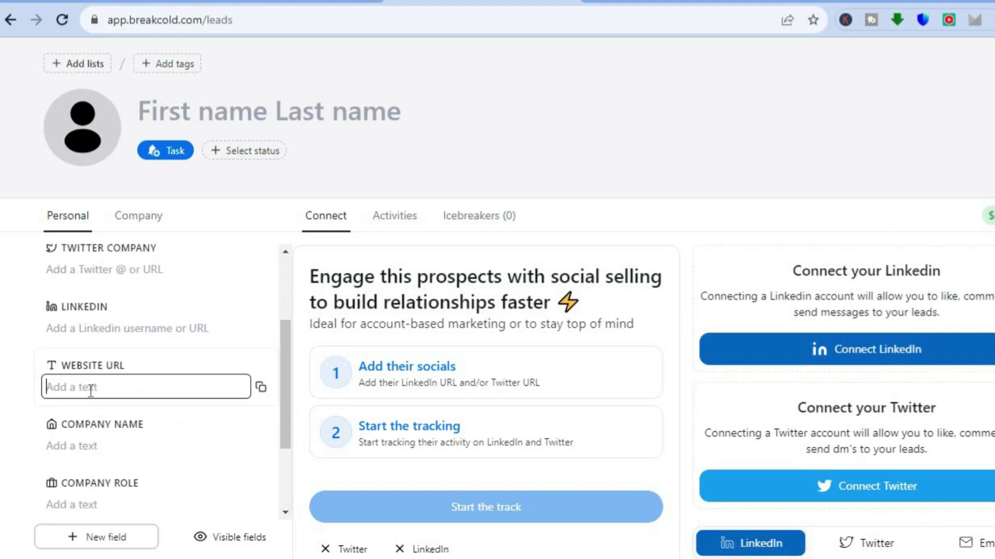
left_click(129, 442)
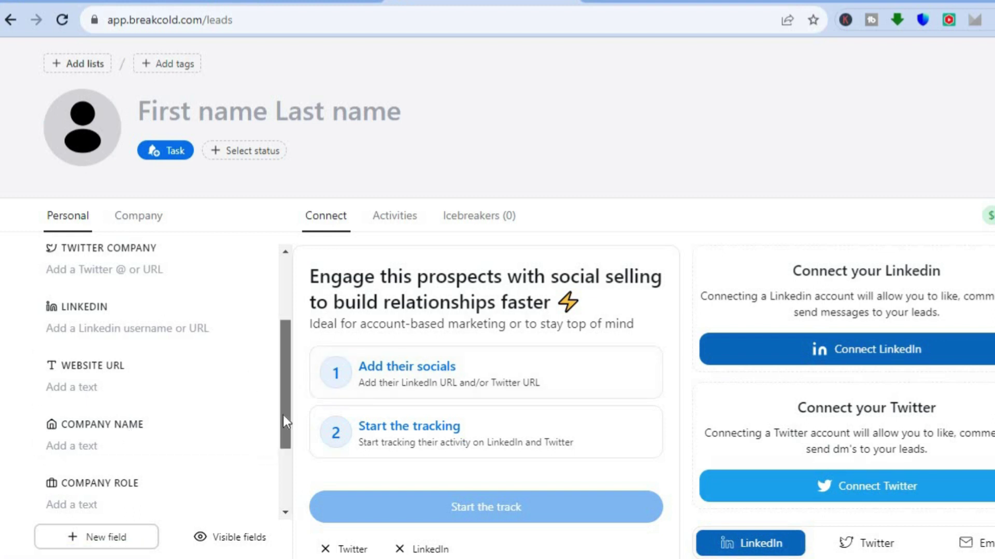
- Add a TEXT INPUT custom field to the lead and focus its 'Add a text' value box
scroll(142, 437, "down", 2)
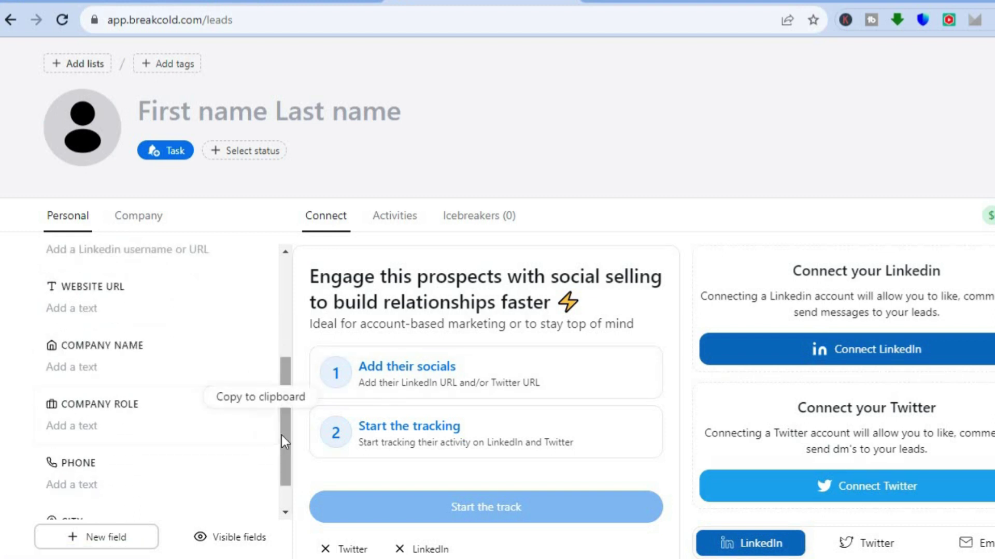
left_click_drag(281, 479, 282, 499)
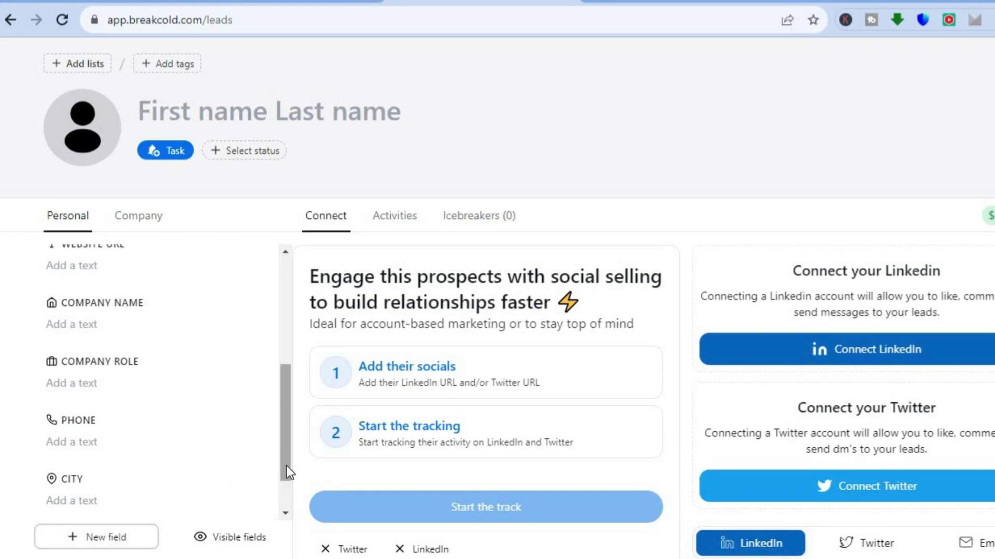
left_click_drag(285, 465, 282, 512)
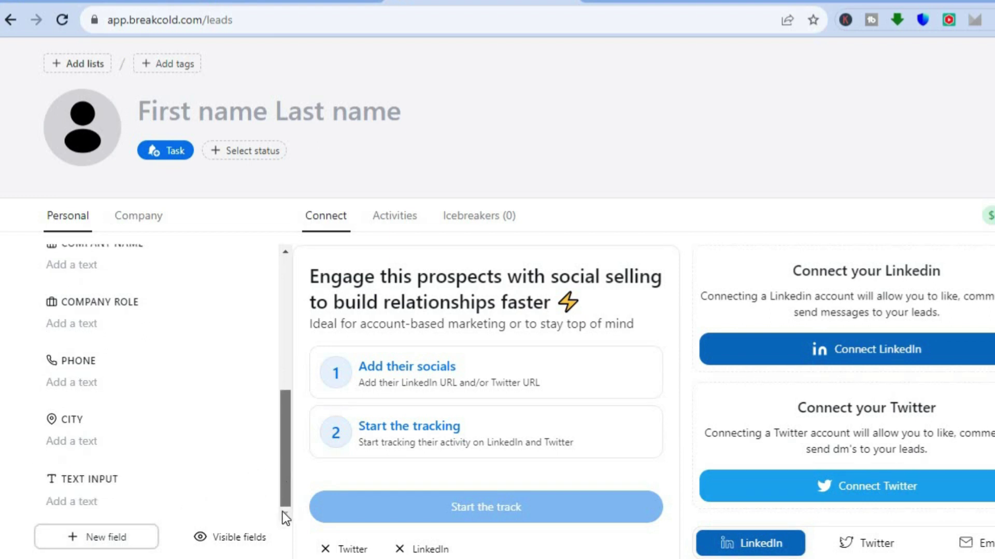
left_click(63, 481)
left_click(117, 498)
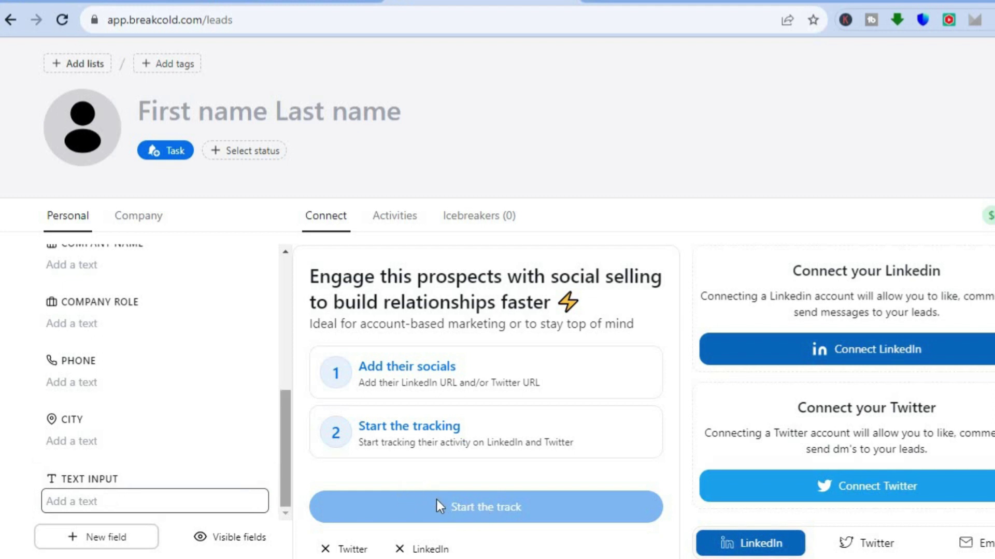
left_click(161, 151)
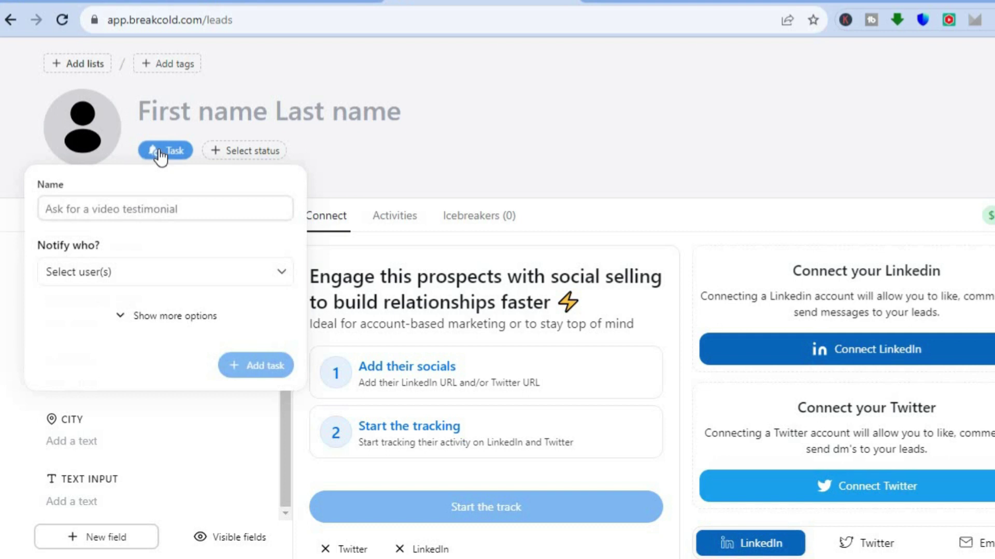
left_click(175, 209)
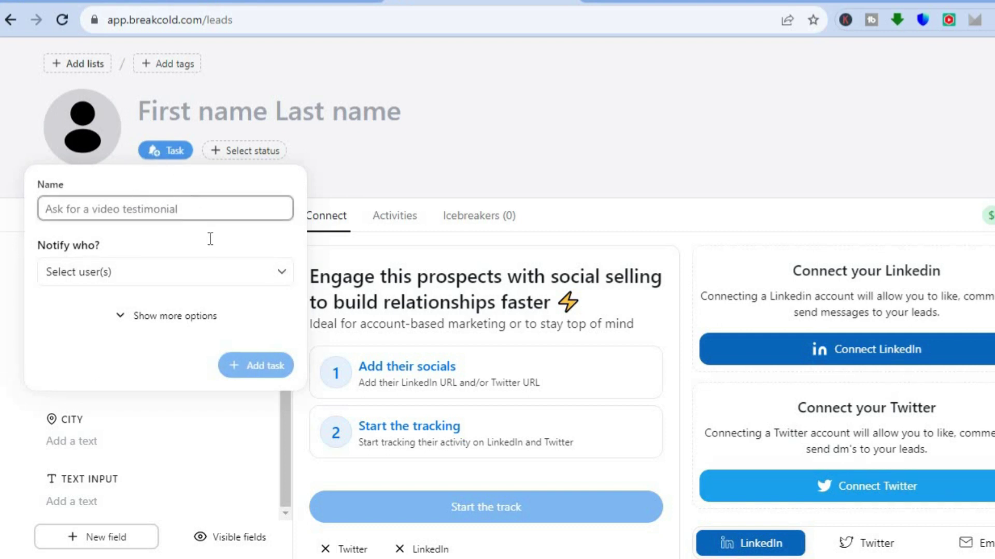
left_click(223, 286)
left_click(223, 284)
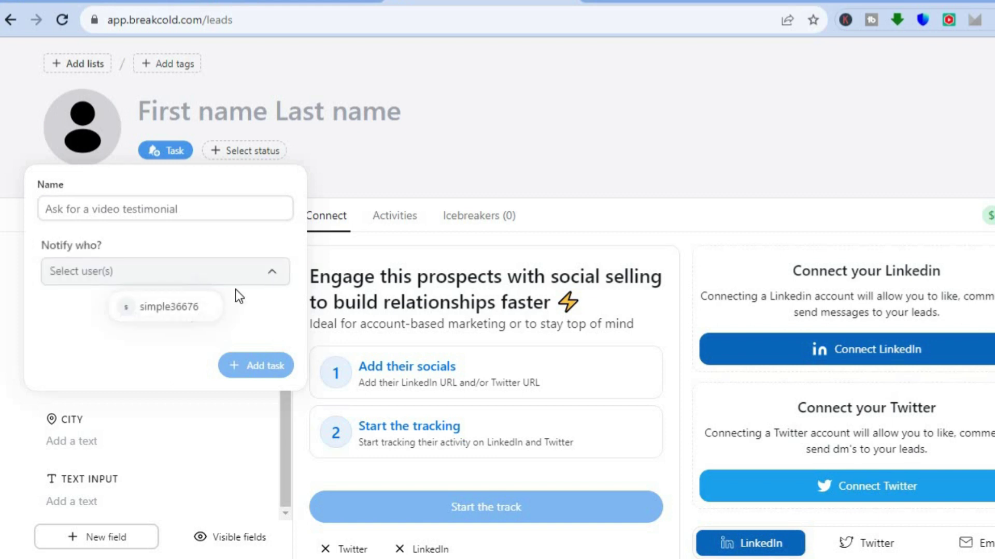
left_click(372, 145)
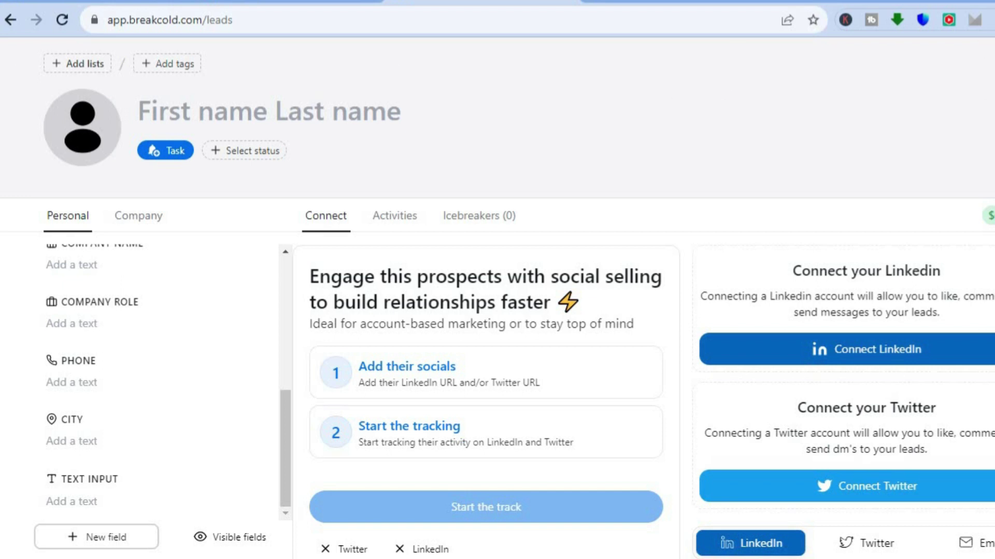
key("Escape")
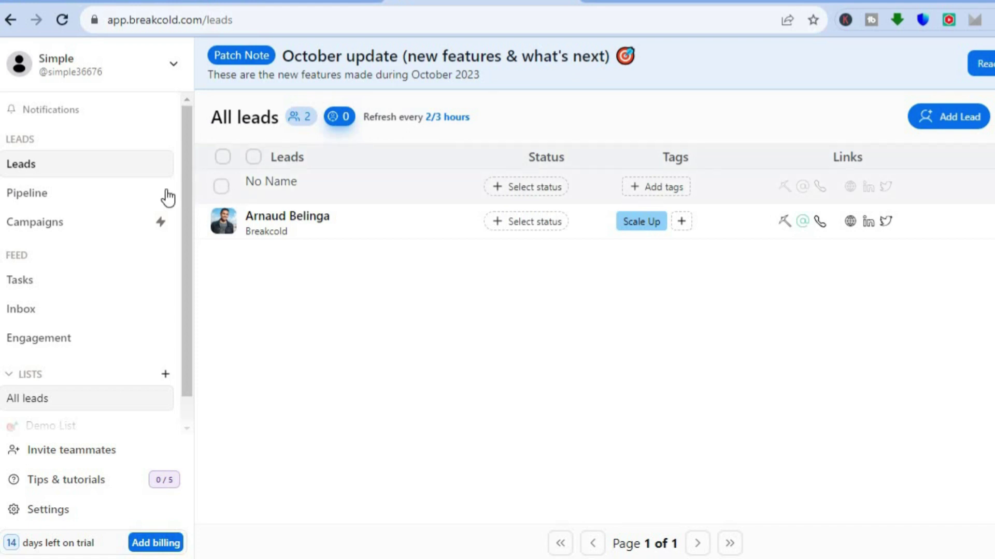
- Open the Pipeline board and the options menu for the Engaged stage
left_click(108, 198)
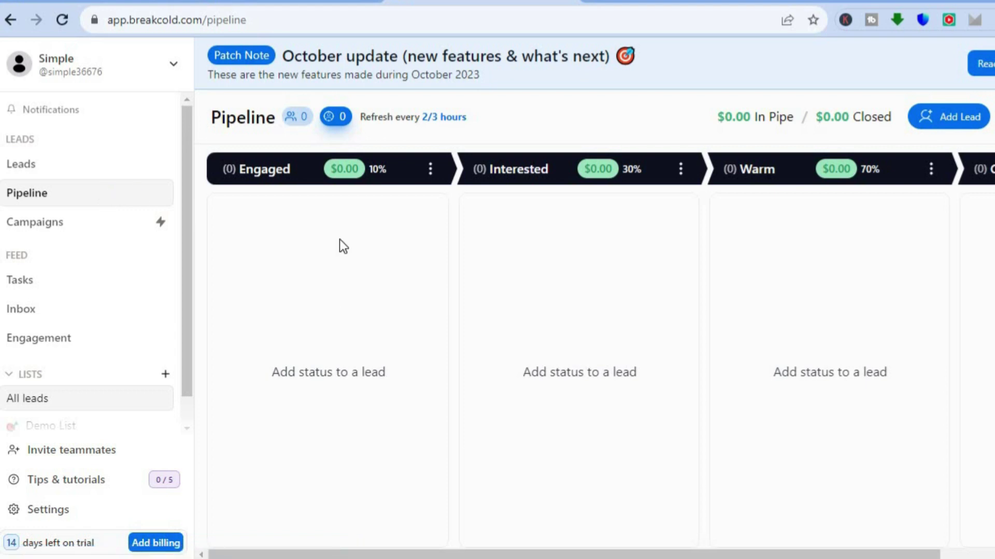
left_click(430, 171)
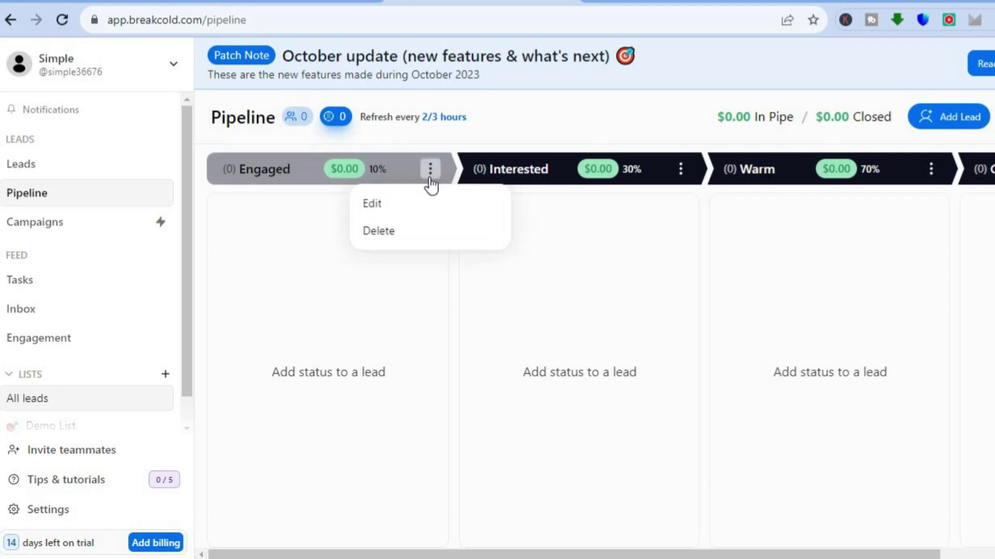
left_click(416, 206)
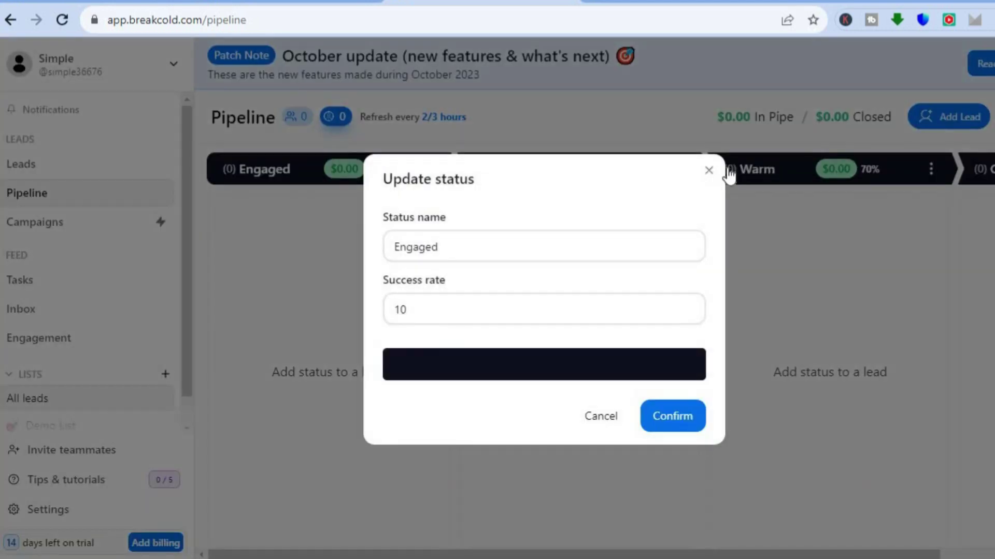
left_click(578, 244)
left_click(710, 170)
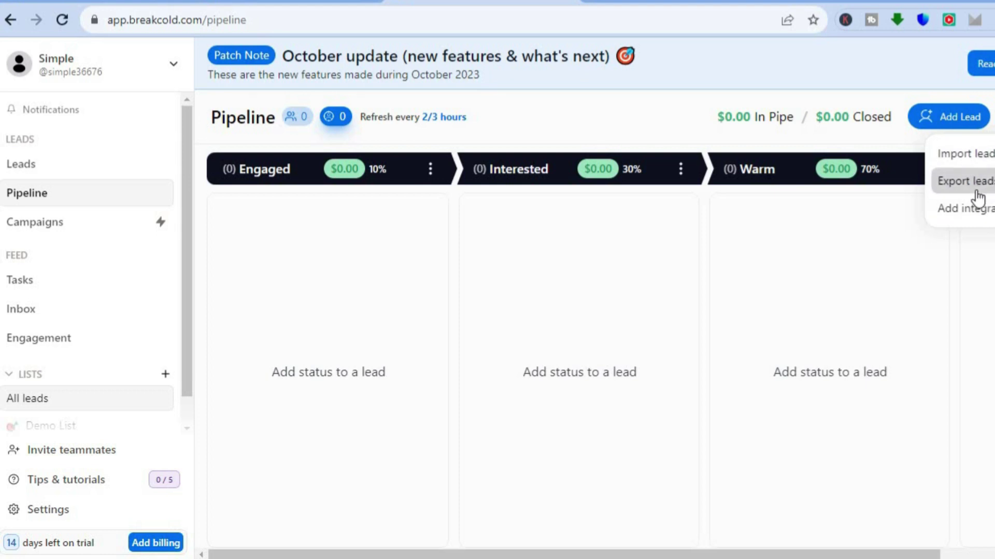
left_click(967, 156)
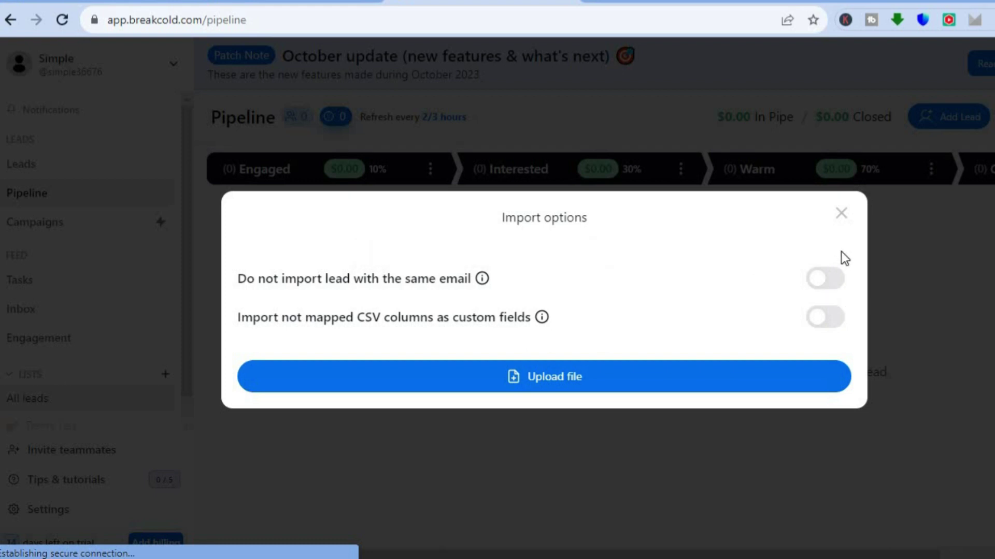
left_click(836, 213)
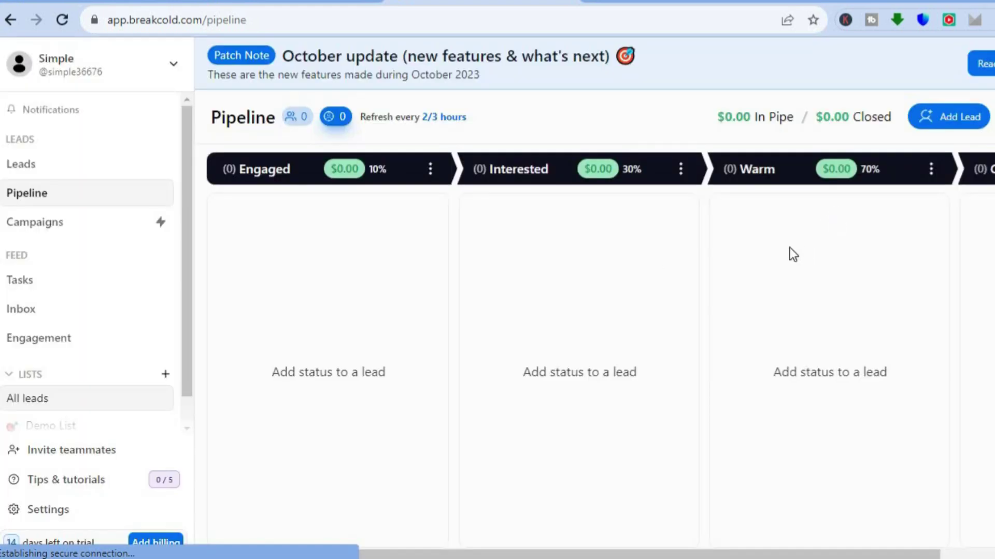
- Create a campaign named 'test' from the Campaigns page
left_click(104, 227)
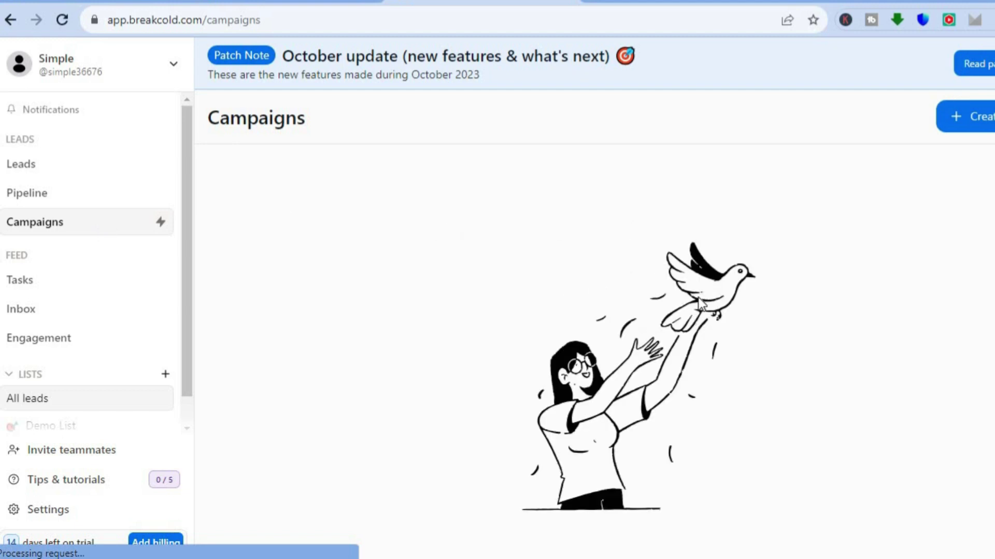
left_click(977, 118)
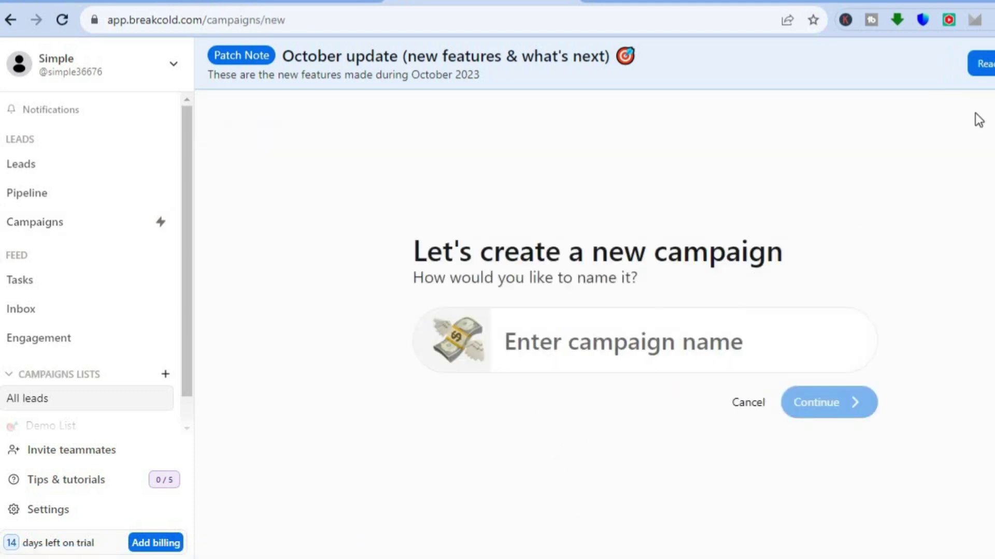
left_click(748, 355)
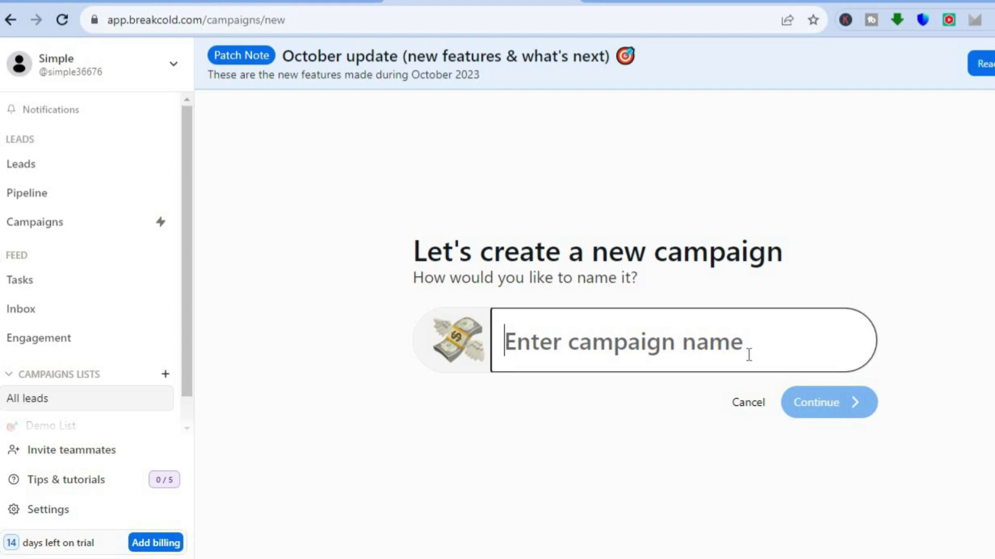
type("test")
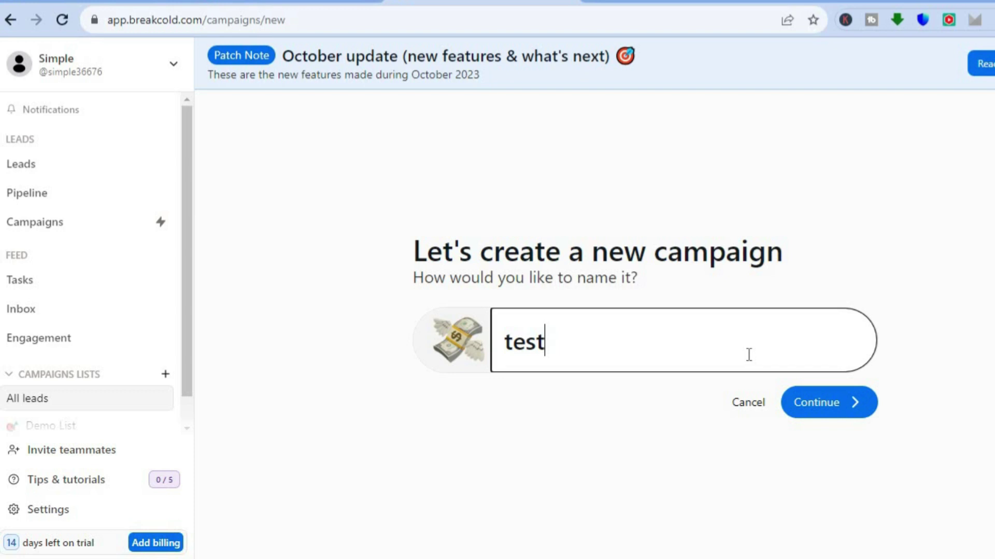
left_click(855, 404)
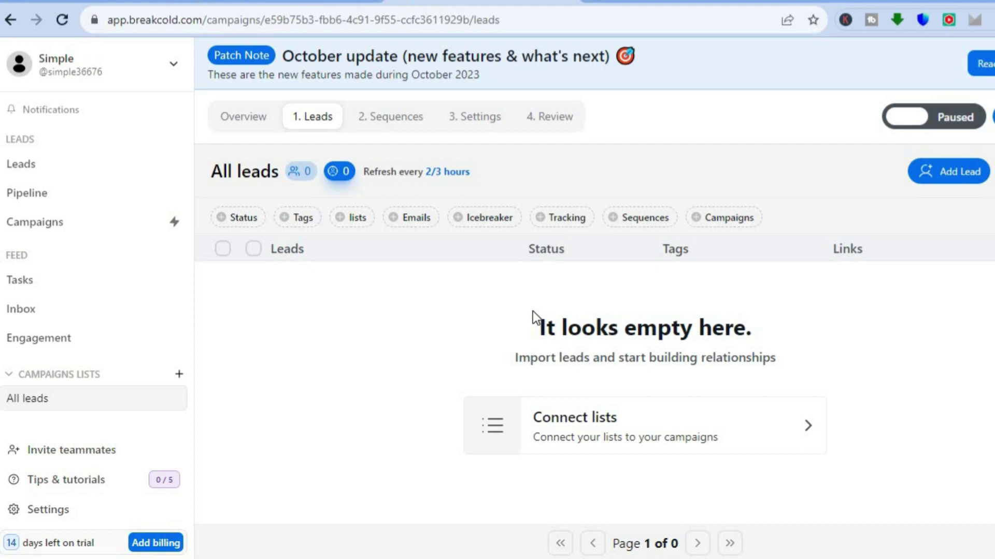
- Connect Demo List to the test campaign and open its single lead's profile
left_click(572, 423)
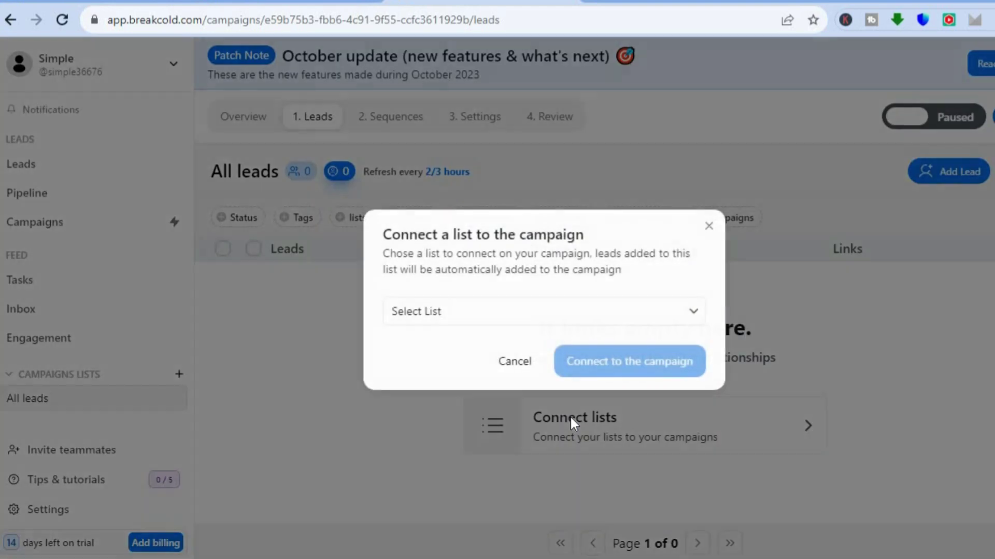
left_click(576, 324)
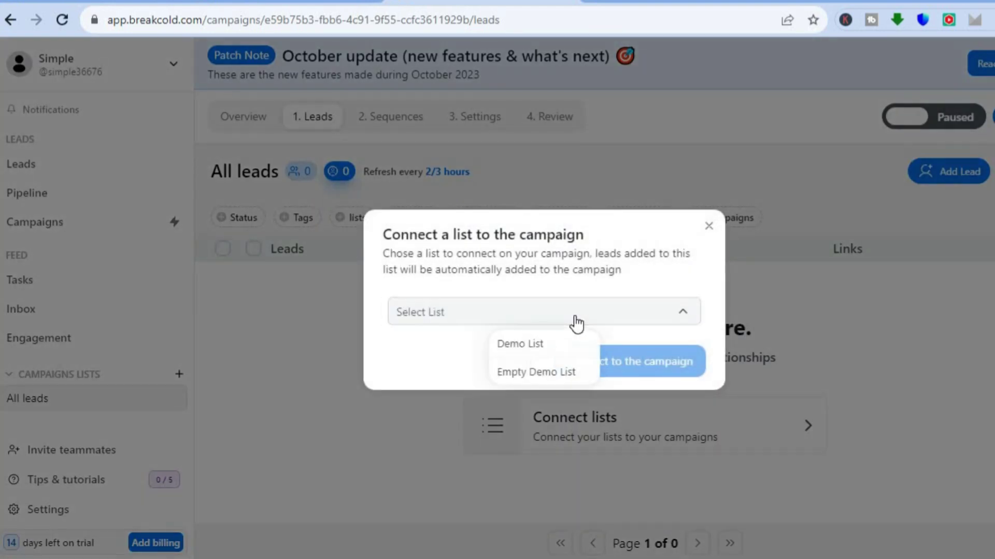
left_click(552, 354)
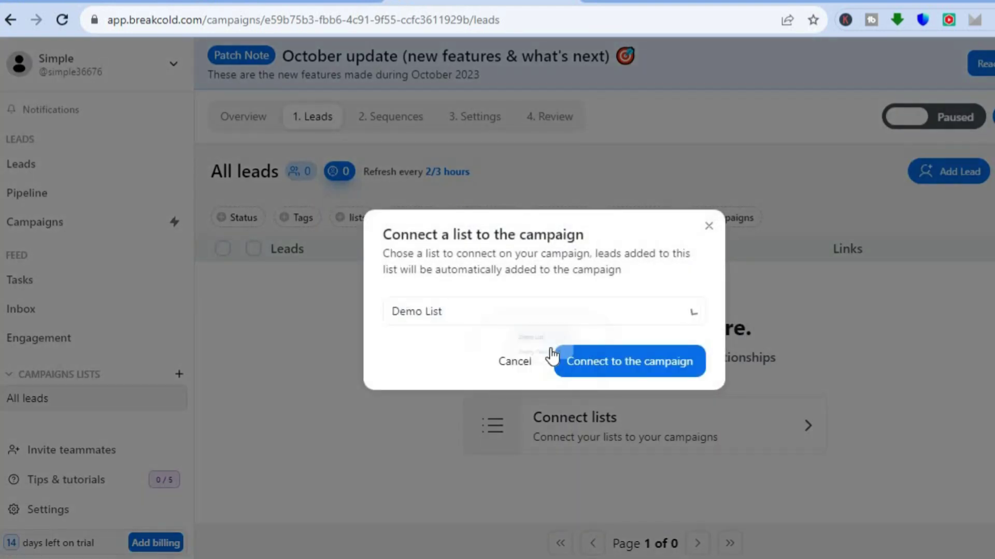
left_click(624, 361)
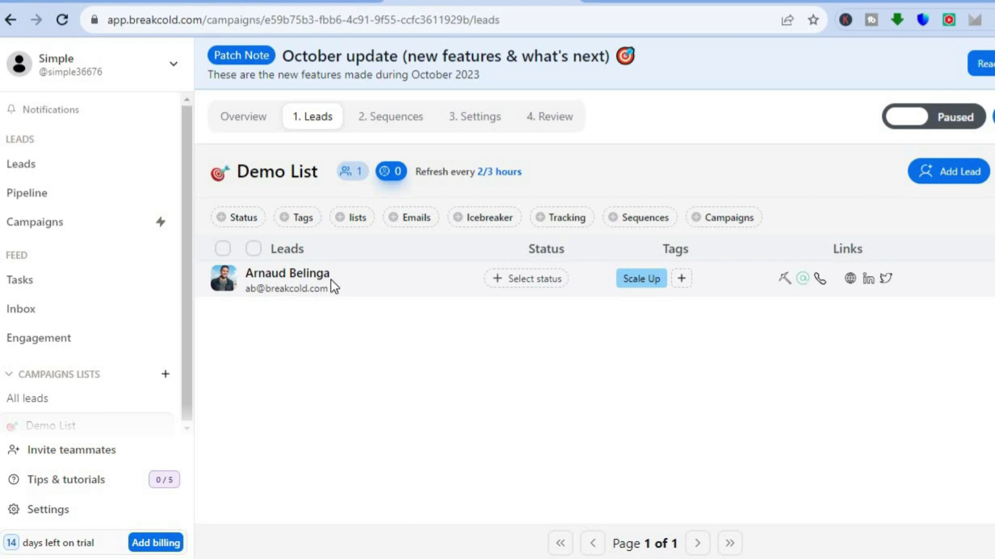
left_click(290, 275)
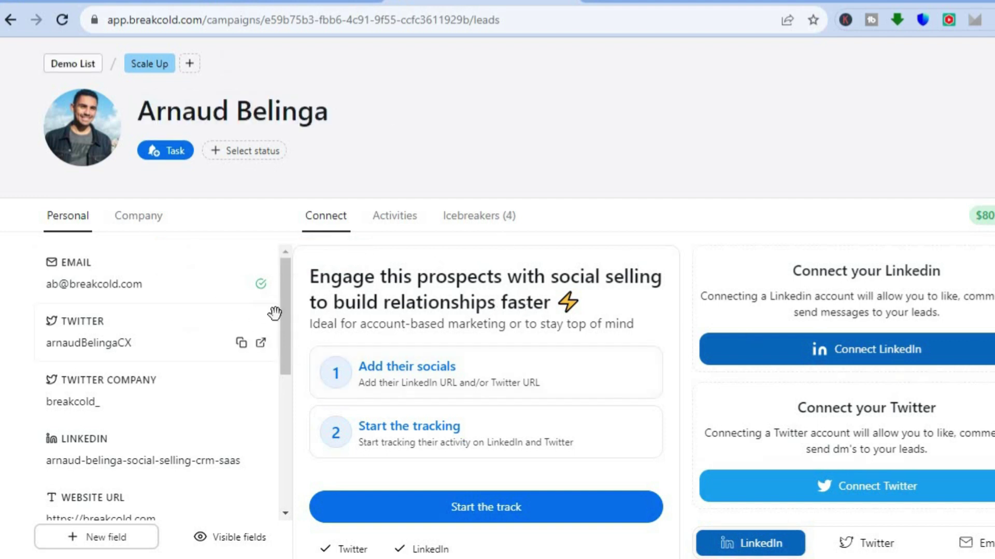
left_click_drag(288, 315, 281, 436)
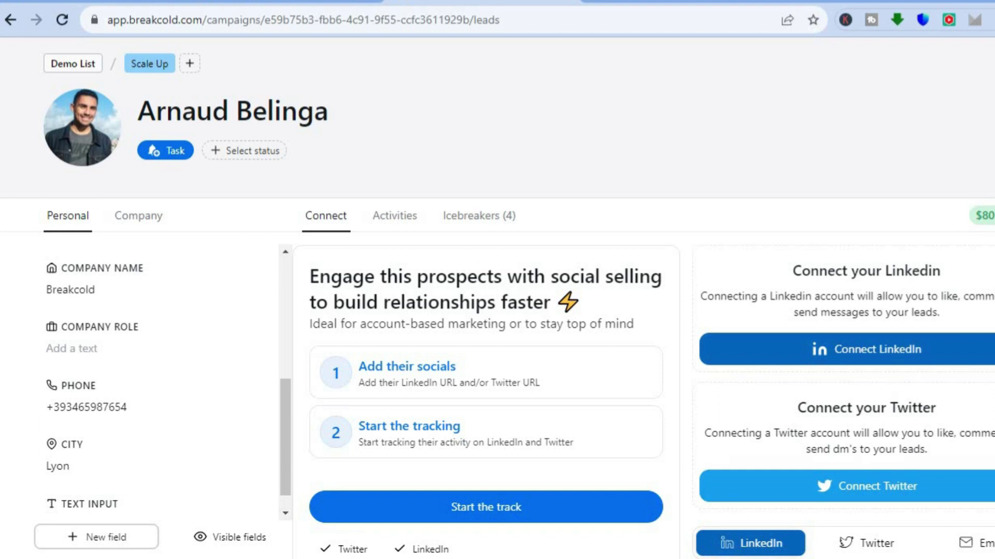
key("Escape")
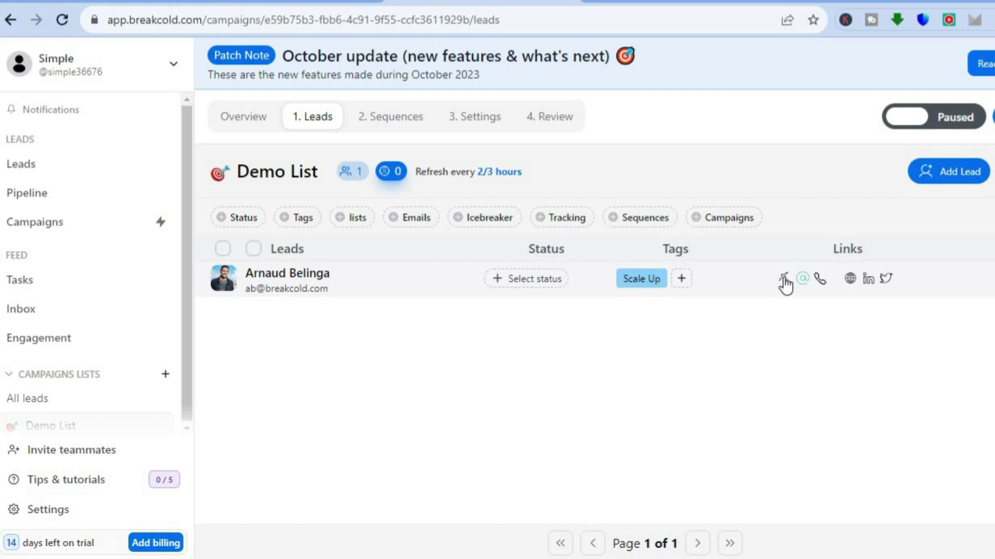
mouse_move(784, 280)
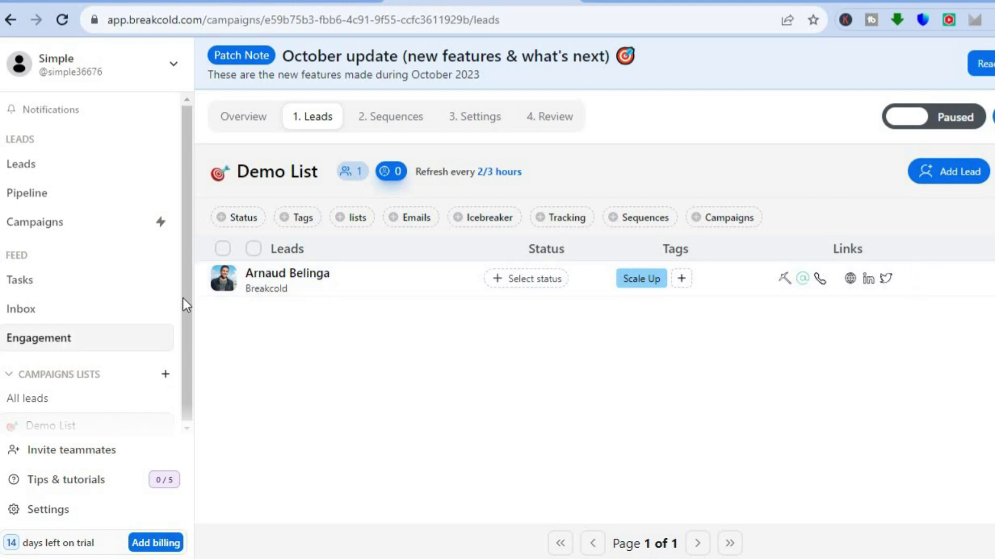
scroll(182, 335, "down", 1)
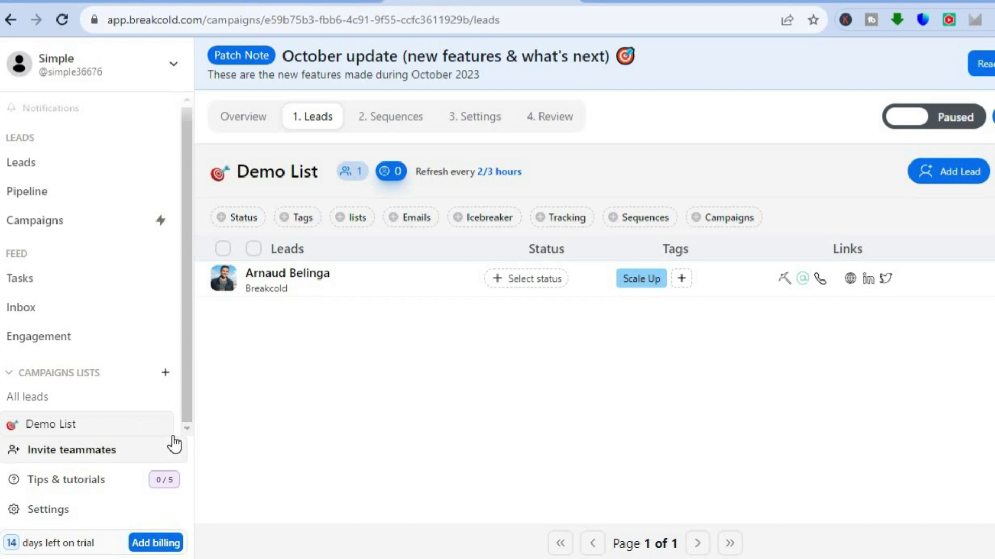
mouse_move(174, 424)
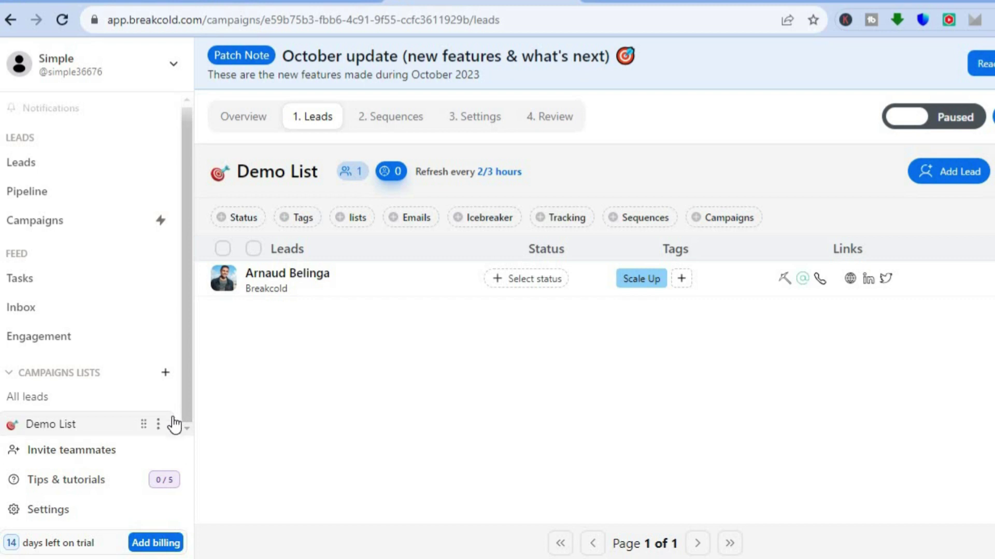
left_click(44, 286)
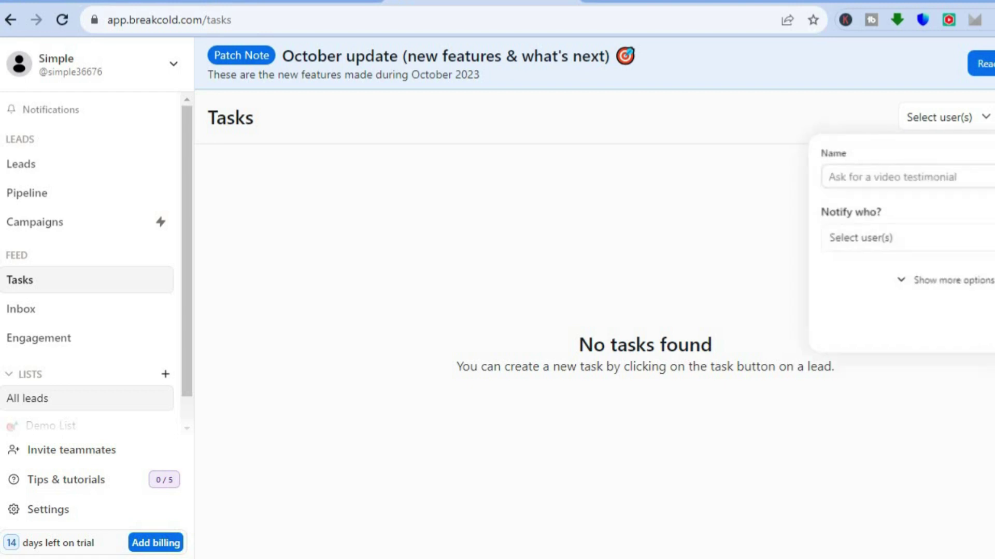
- Create the task 'create video' with your own user set to be notified
left_click(961, 183)
left_click(962, 183)
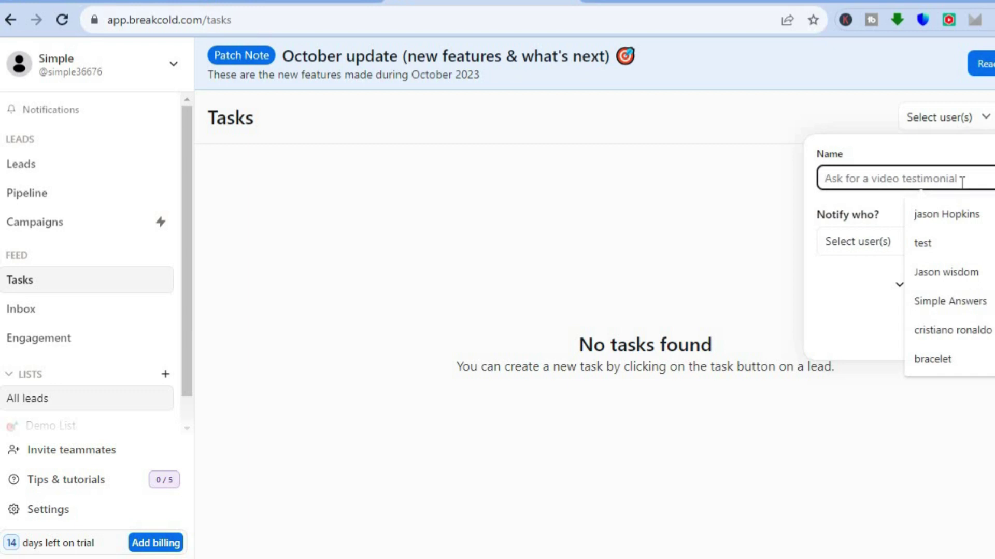
type("crea")
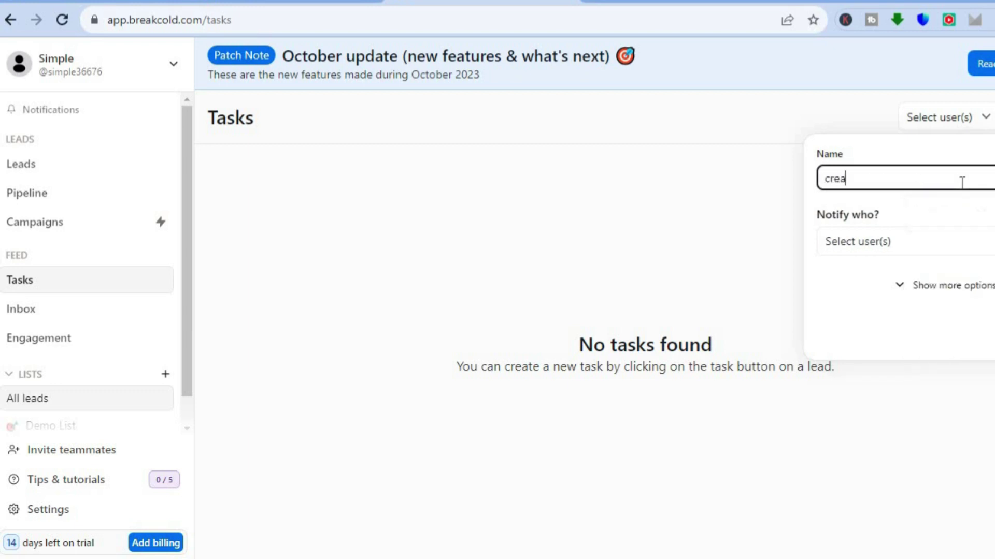
type("te video")
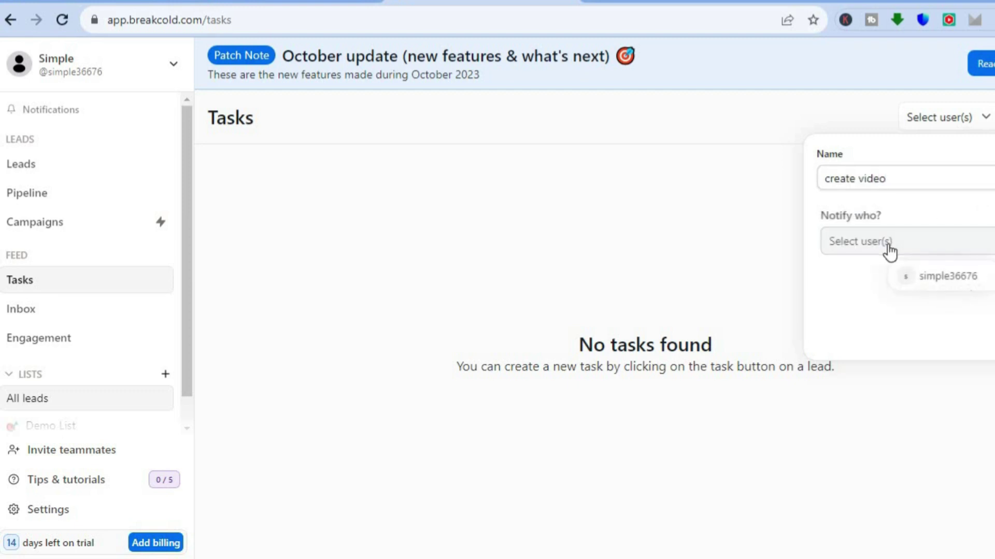
left_click(912, 273)
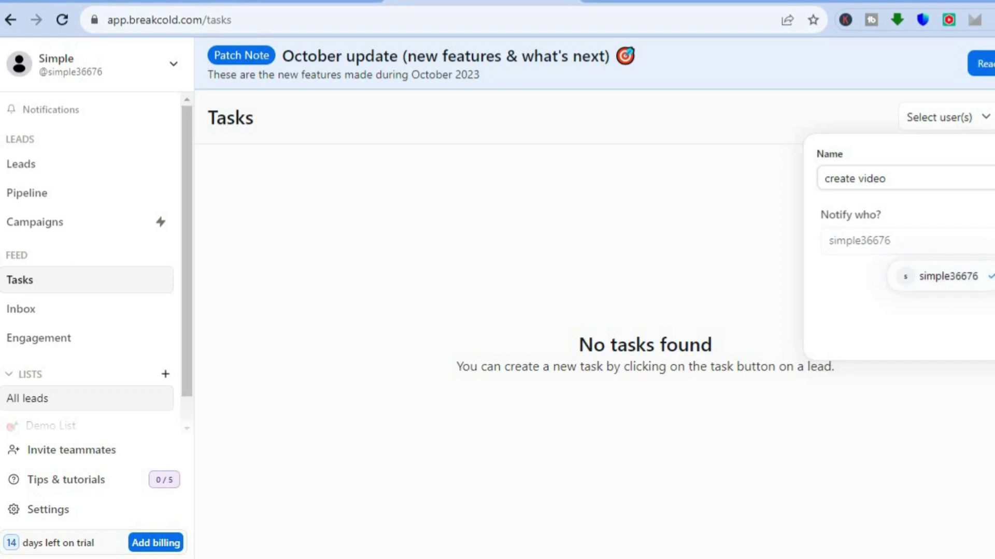
left_click(886, 178)
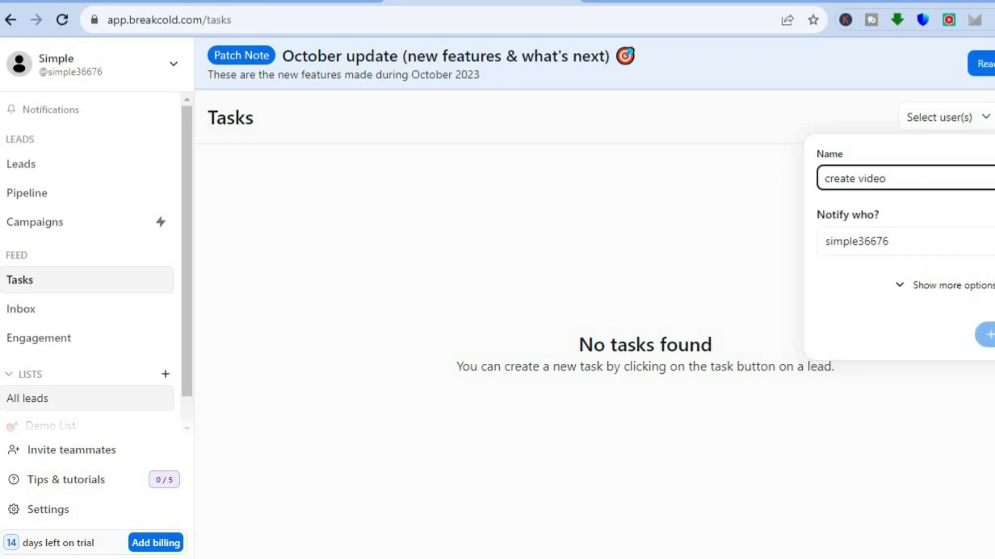
key("Return")
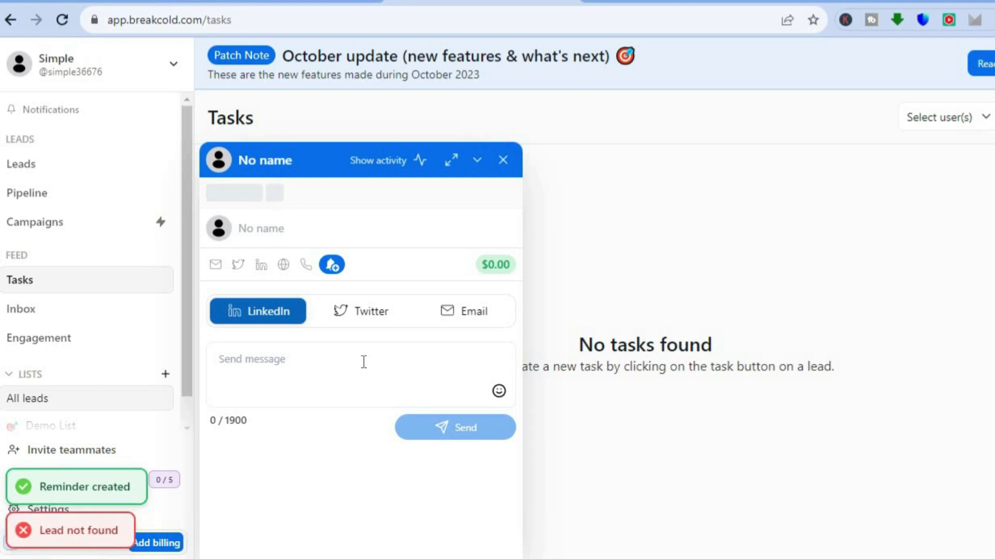
- Close the unnamed lead's empty messaging panel, leaving the Tasks page
left_click(363, 361)
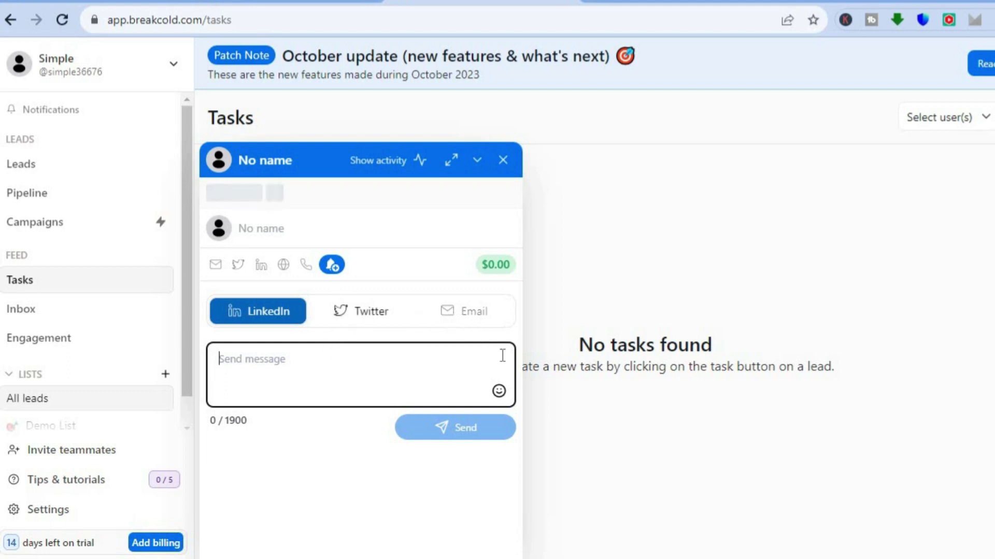
left_click(503, 160)
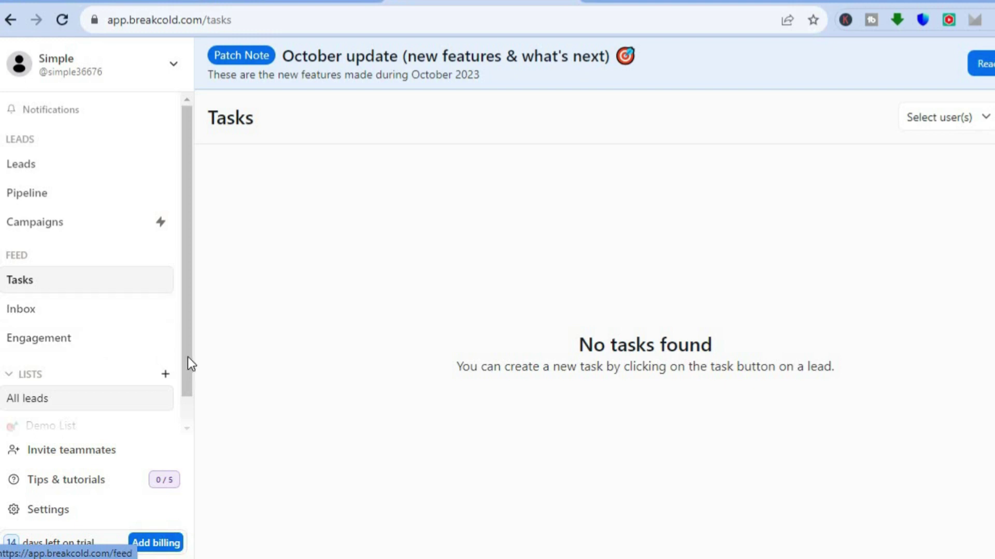
scroll(187, 363, "down", 1)
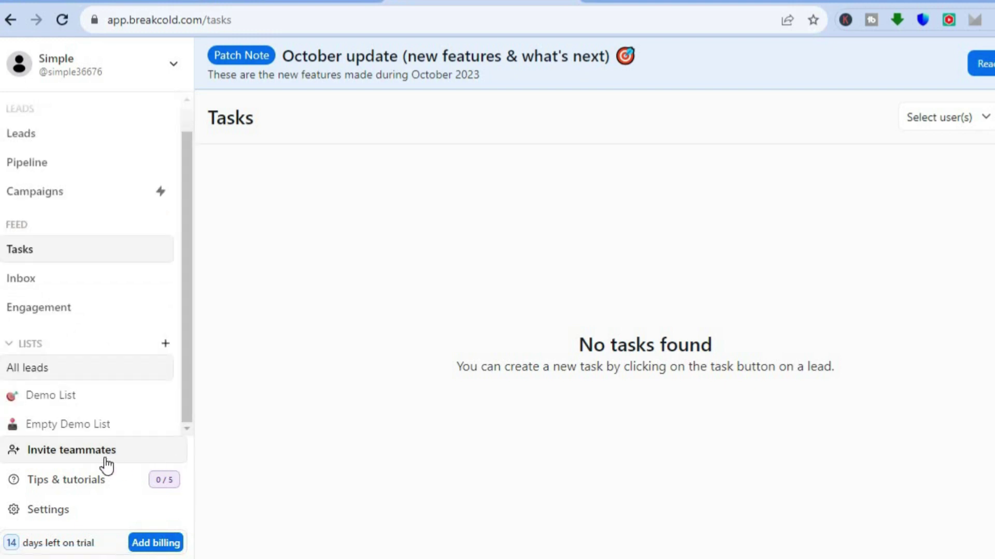
left_click(88, 456)
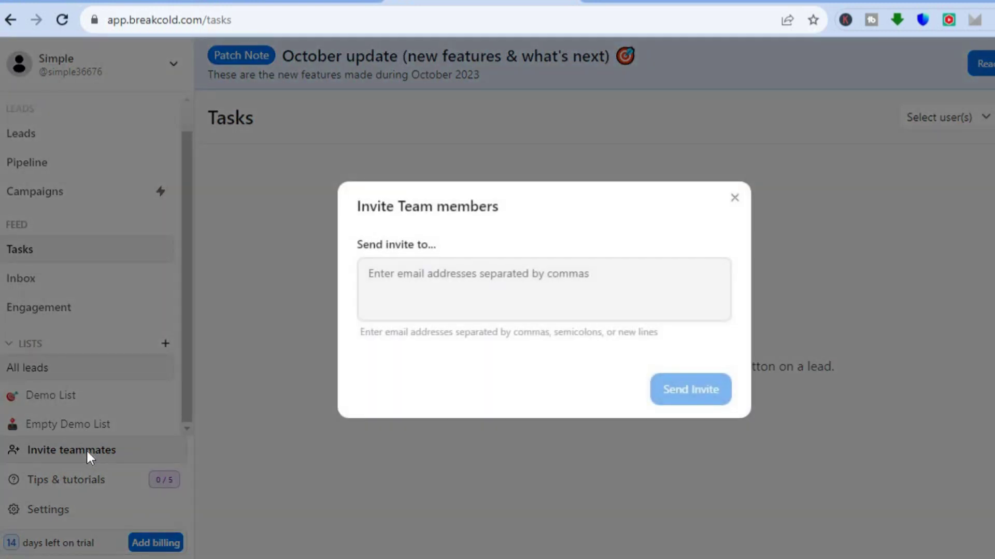
left_click(358, 282)
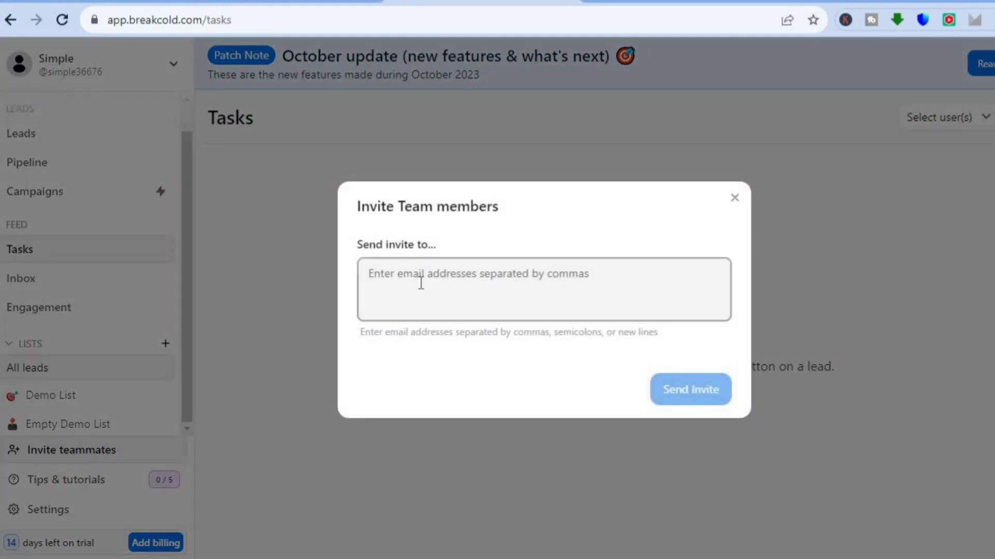
left_click(734, 198)
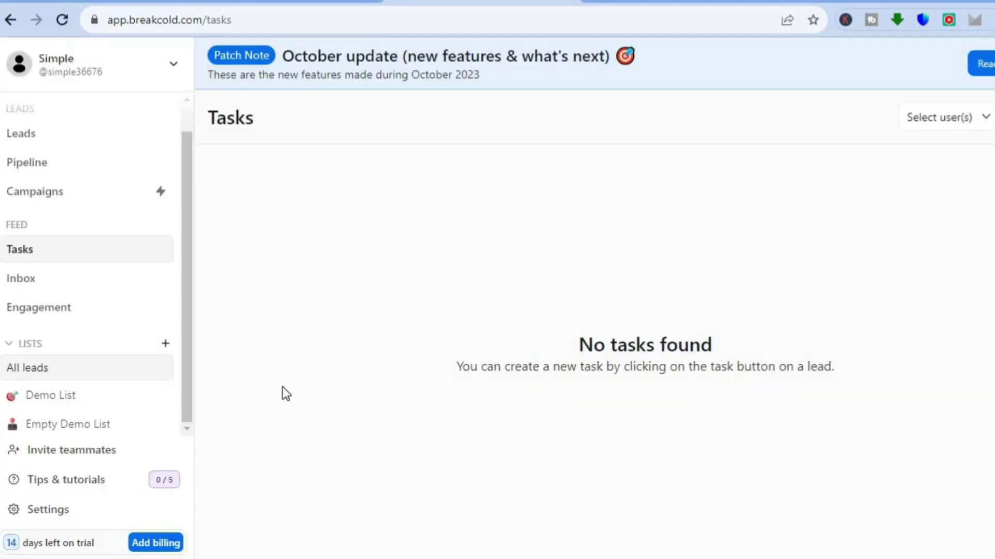
left_click(78, 510)
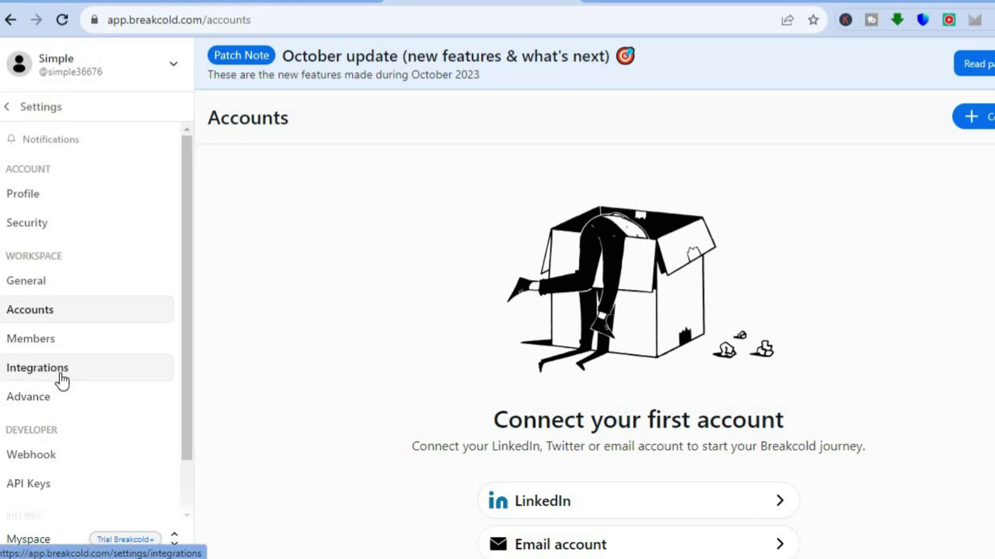
- Open the Integrations settings and scroll down to the pre-made Zapier templates
left_click(37, 368)
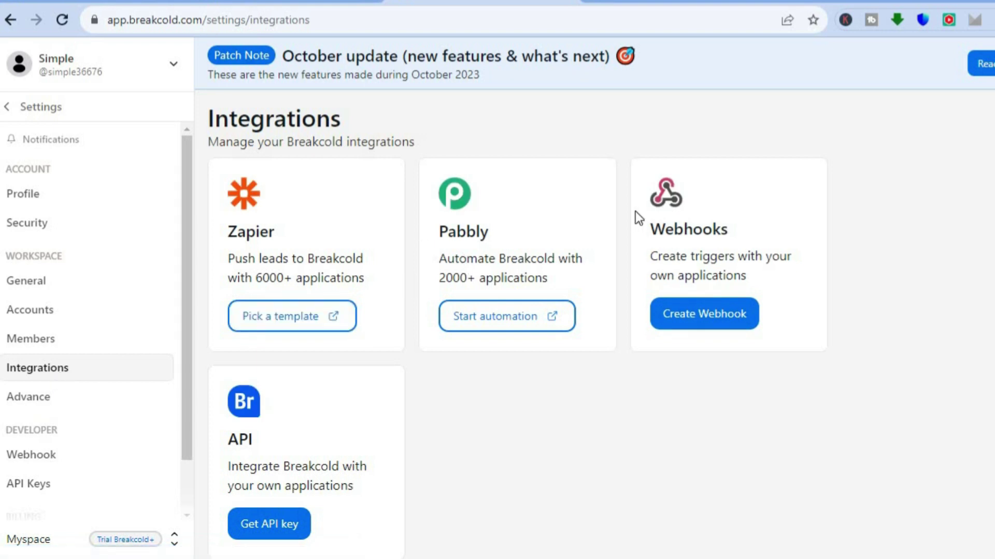
scroll(518, 322, "down", 5)
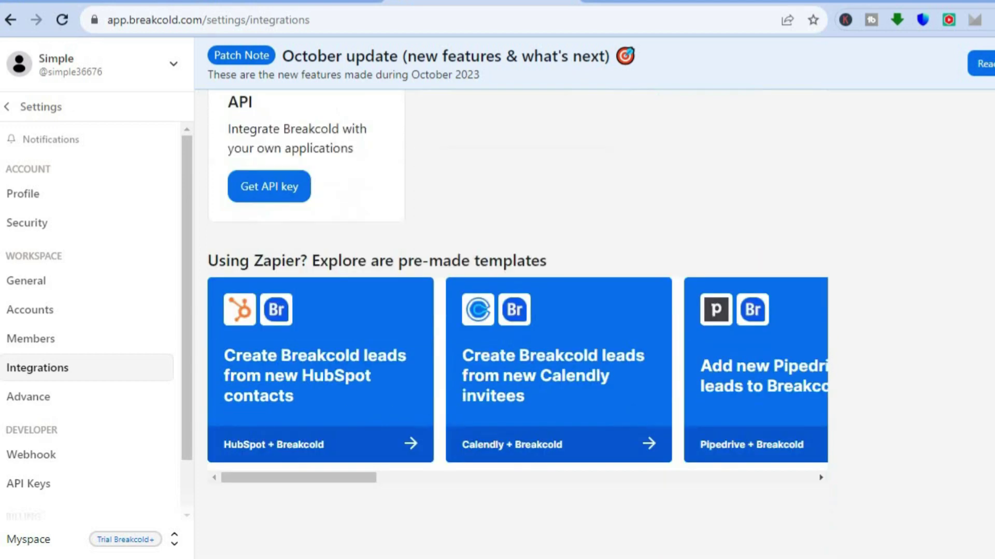